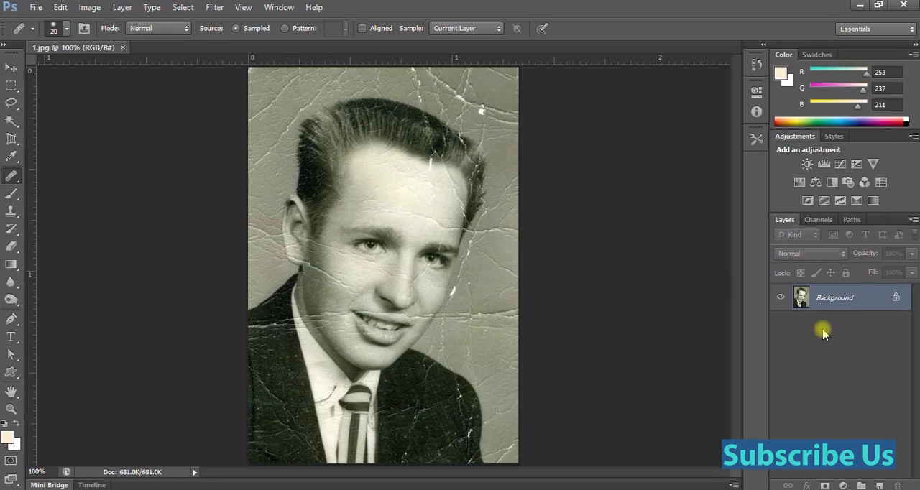
Add a new blank layer above the Background layer and choose the Healing Brush tool.
key("ctrl+shift+n")
key("Return")
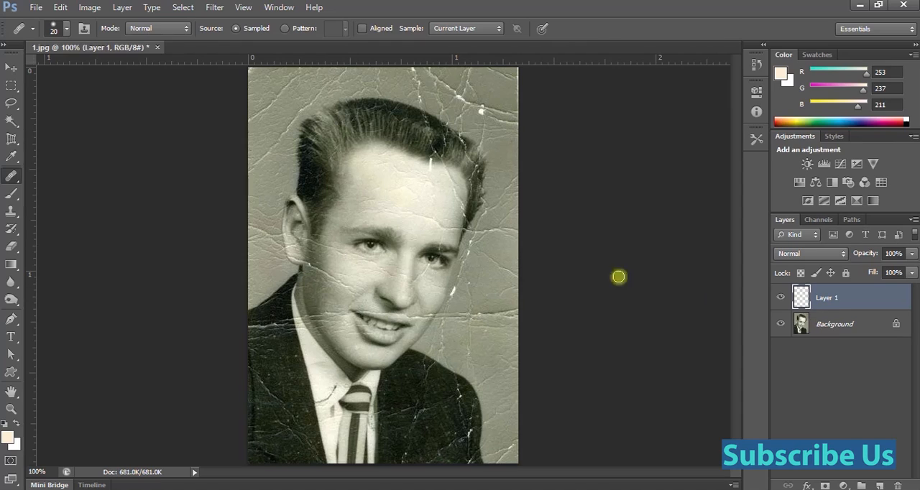
right_click(12, 175)
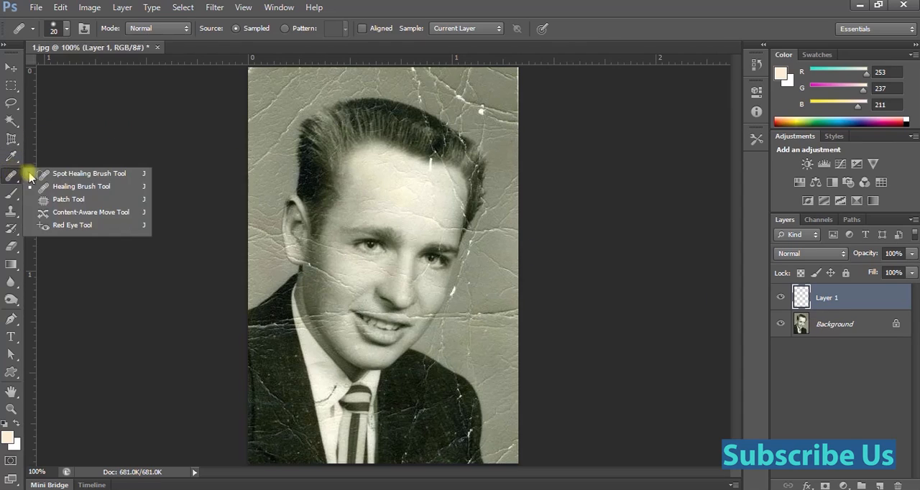
left_click(79, 188)
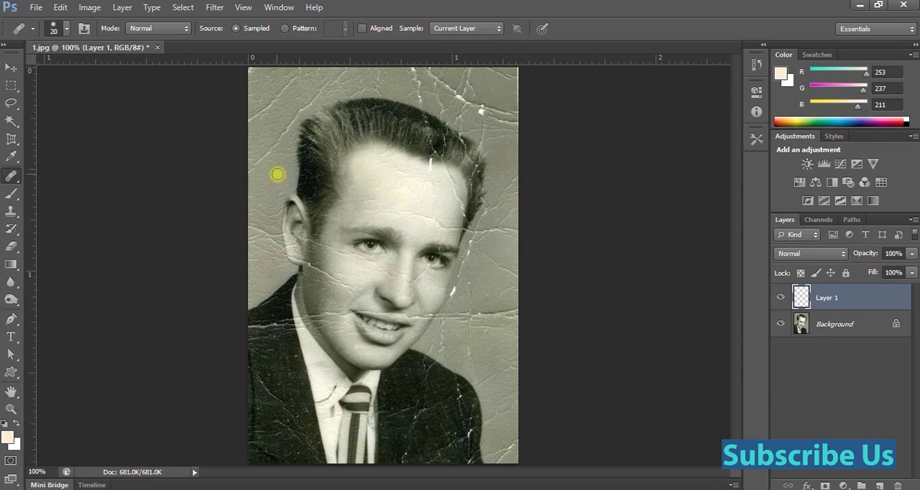
Set the Healing Brush to sample from All Layers for retouching the photo's upper-left background.
key("ctrl+space")
left_click_drag(271, 121, 326, 425)
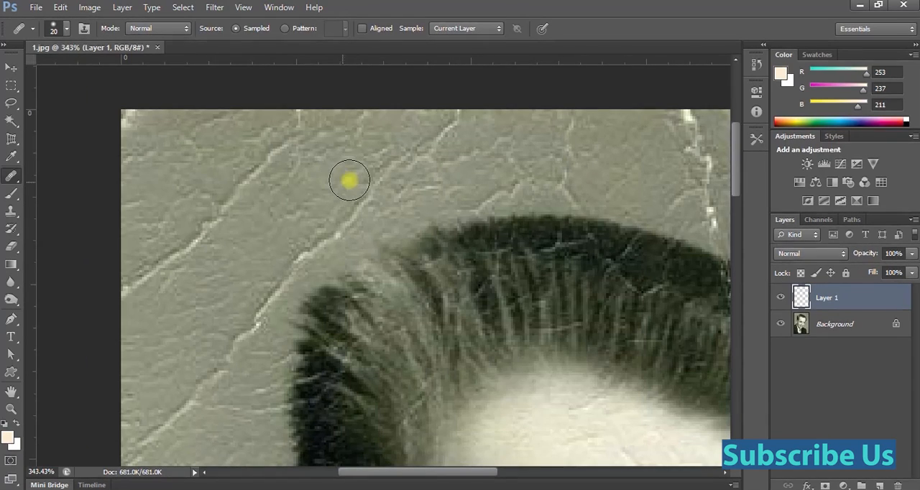
left_click(456, 28)
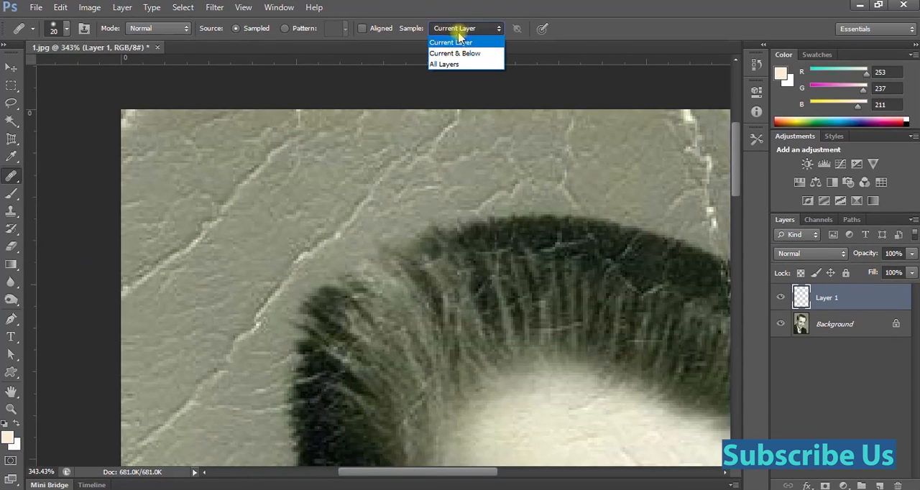
left_click(445, 64)
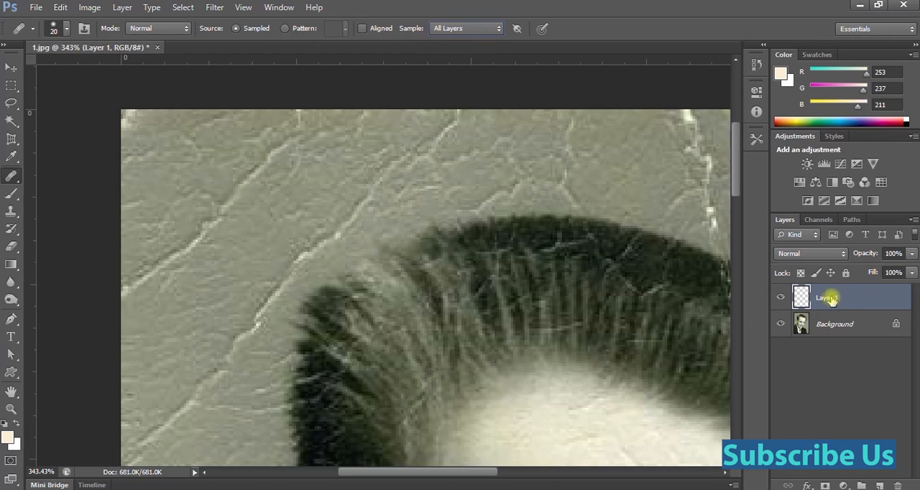
left_click(458, 35)
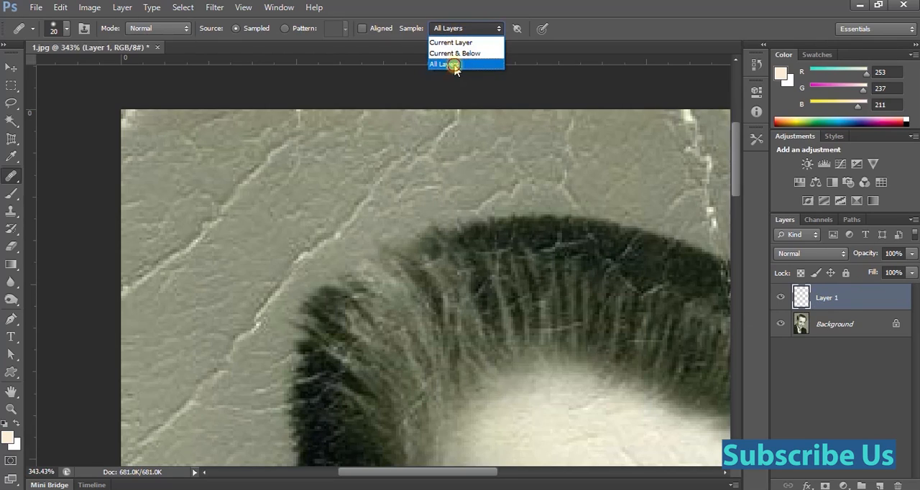
left_click(460, 57)
left_click(462, 29)
left_click(446, 64)
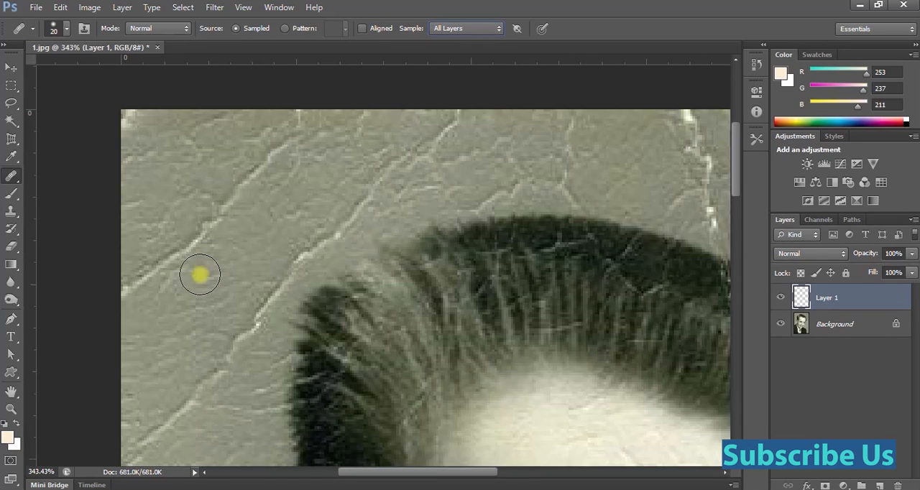
Reduce the Healing Brush size to 12 px.
key("bracketleft")
left_click(65, 28)
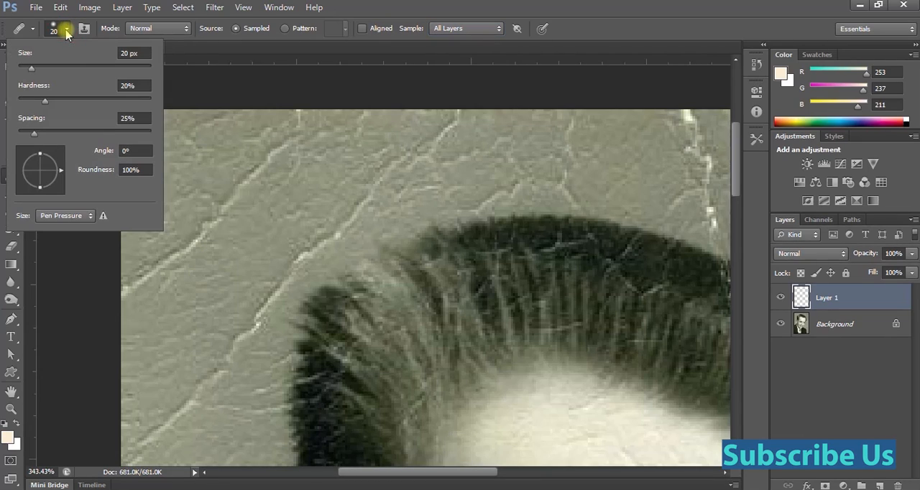
left_click(32, 67)
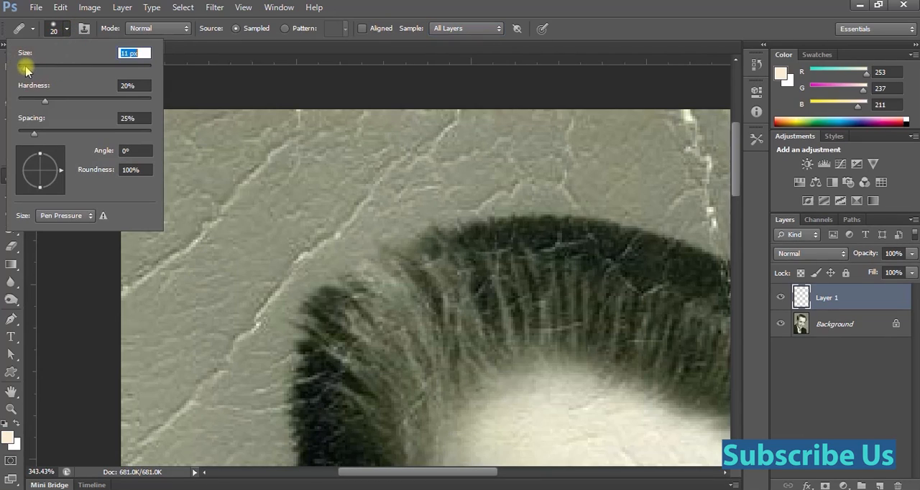
left_click_drag(33, 69, 26, 71)
left_click(157, 312)
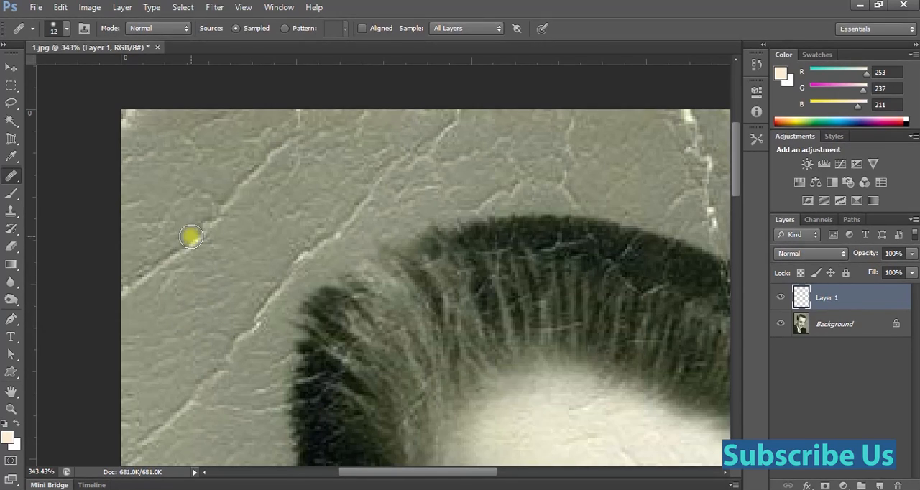
Sample clean background and heal the uppermost diagonal crack in the photo's upper-left corner area.
left_click(168, 317, "alt")
left_click(168, 317, "alt")
left_click(168, 317, "alt")
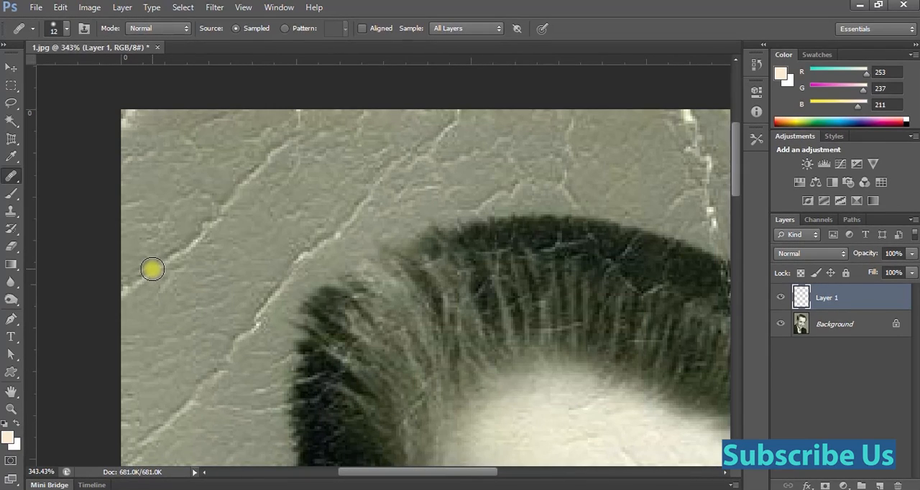
mouse_move(180, 253)
left_mouse_down()
mouse_move(199, 241)
mouse_move(189, 244)
left_mouse_up()
left_click_drag(241, 193, 261, 175)
left_click(241, 205)
left_click(228, 212)
left_click(258, 174)
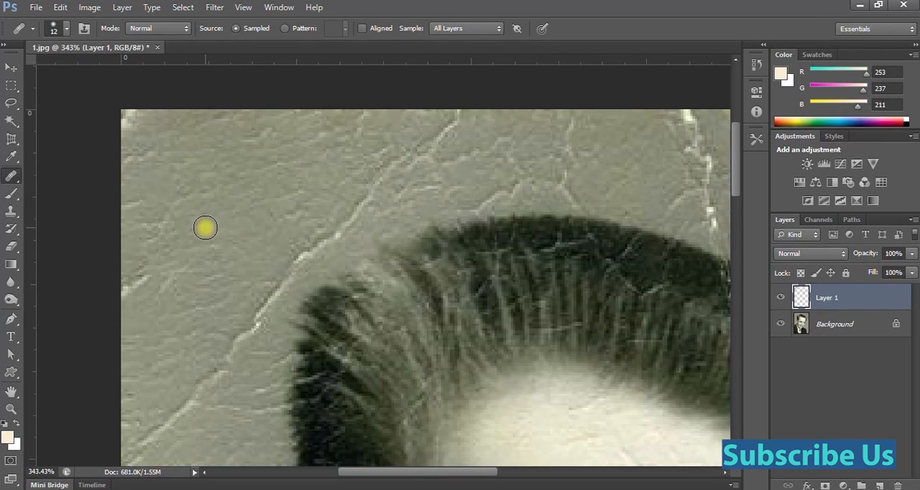
Heal the remaining end of the uppermost diagonal crack at the photo's left edge, using a freshly sampled background area.
left_click(154, 201, "alt")
left_click(144, 273)
left_click(134, 278)
left_click(130, 281)
left_click(133, 294)
Heal the long diagonal crack running from the photo's left edge up past the hair into the background above.
left_click(148, 388, "alt")
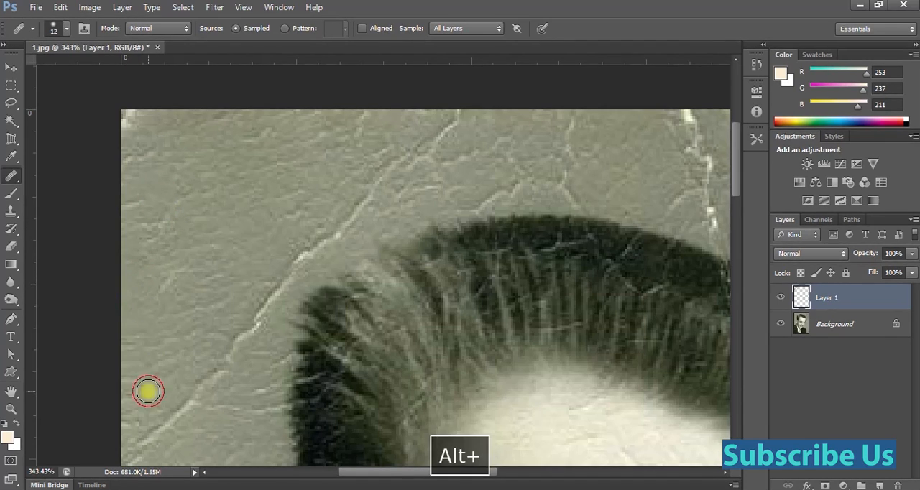
left_click(165, 419)
left_click_drag(166, 419, 210, 375)
left_click_drag(197, 396, 239, 344)
mouse_move(220, 365)
left_mouse_down()
mouse_move(298, 262)
mouse_move(353, 228)
left_mouse_up()
left_click(281, 209, "alt")
left_click_drag(374, 189, 393, 156)
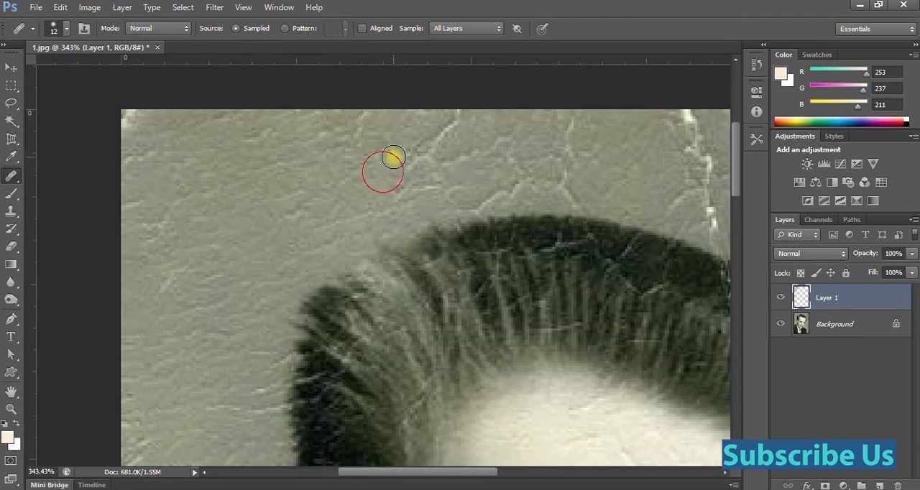
Heal the upper end of the long crack near the photo's top edge and the creases just above the hair's left side.
left_click(308, 176, "alt")
mouse_move(370, 120)
left_mouse_down()
mouse_move(355, 131)
mouse_move(370, 163)
mouse_move(330, 183)
left_mouse_up()
left_click(365, 175, "alt")
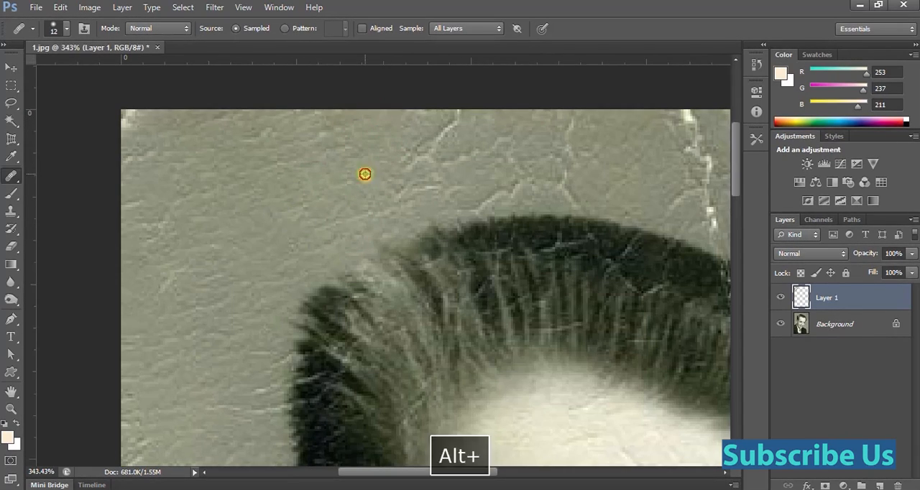
mouse_move(456, 130)
left_mouse_down()
mouse_move(406, 161)
mouse_move(440, 131)
left_mouse_up()
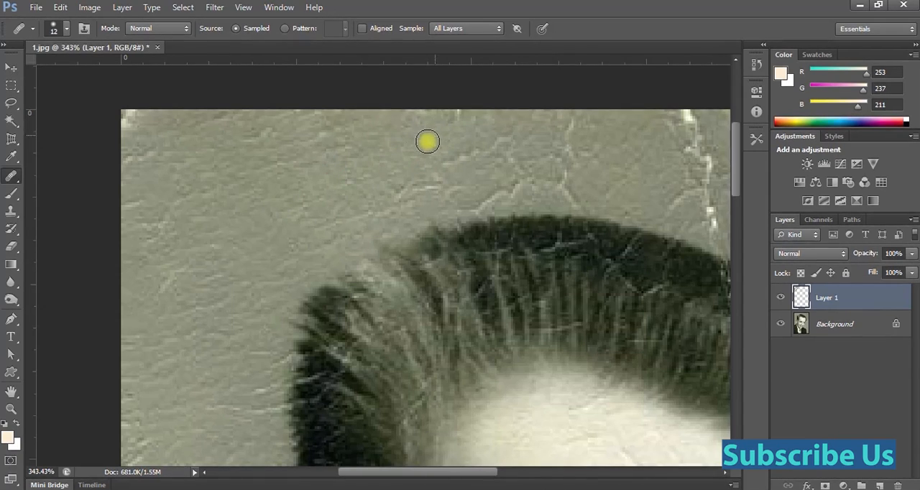
left_click(366, 160, "alt")
mouse_move(383, 196)
left_mouse_down()
mouse_move(372, 214)
mouse_move(378, 209)
left_mouse_up()
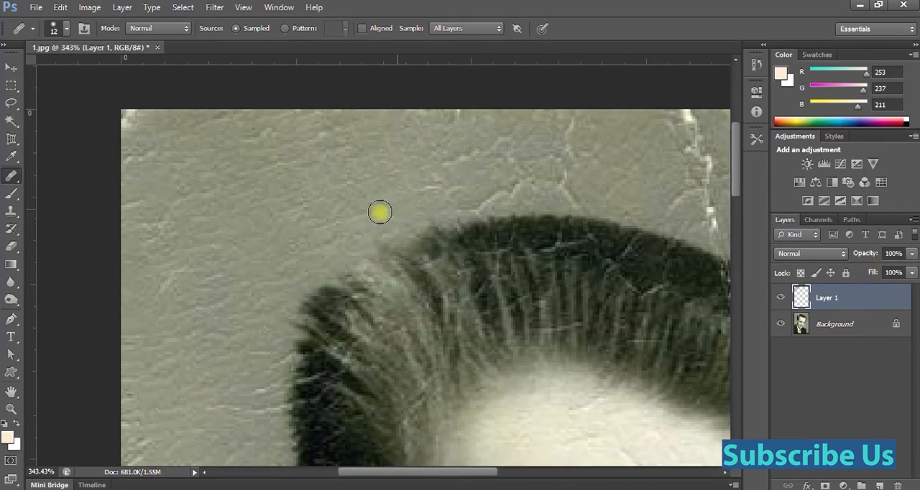
Smooth the faint creases in the background left of the hair, resampling clean texture nearby.
left_click(304, 215, "alt")
mouse_move(285, 250)
left_mouse_down()
mouse_move(275, 273)
mouse_move(283, 256)
mouse_move(241, 293)
mouse_move(243, 265)
mouse_move(220, 300)
left_mouse_up()
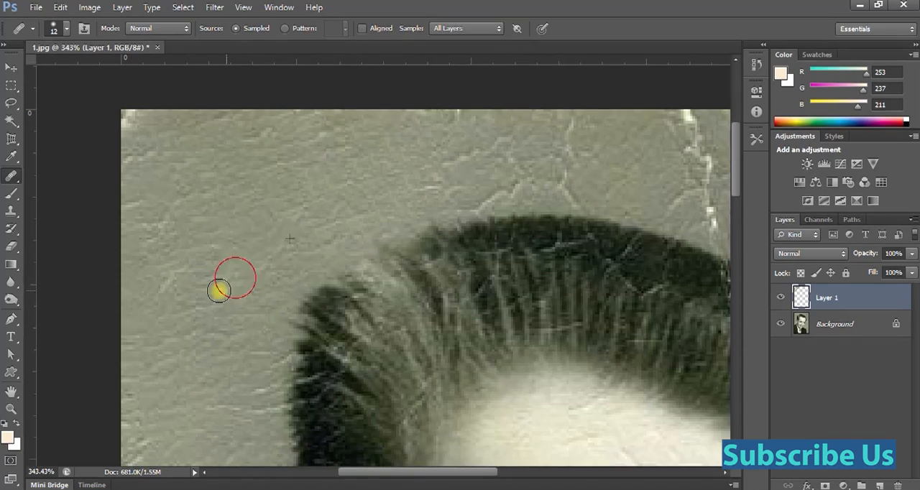
left_click(253, 224, "alt")
left_click_drag(181, 270, 158, 293)
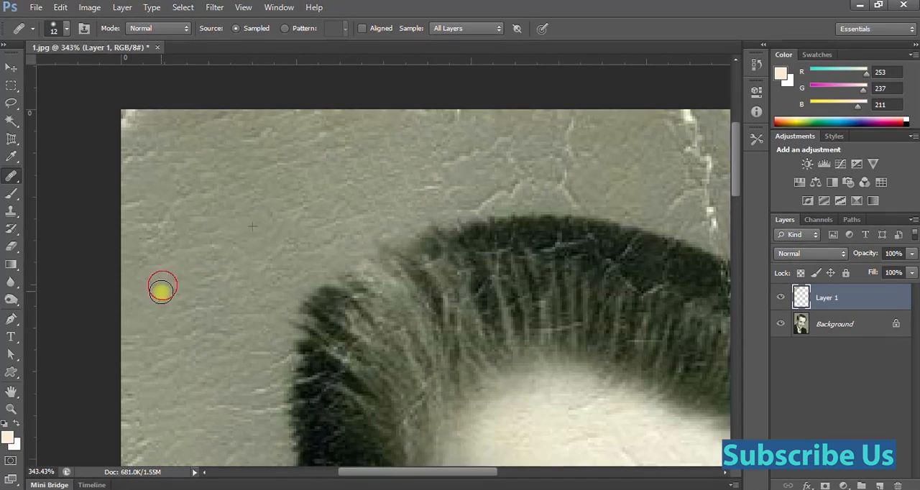
Heal the branching cracks in the background directly above the top of the hair.
left_click(363, 177, "alt")
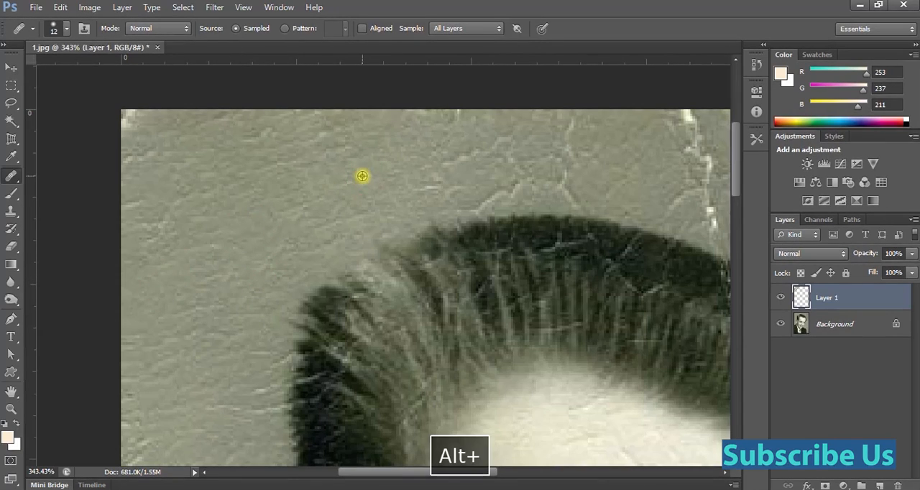
left_click(440, 154, "alt")
left_click_drag(480, 204, 518, 190)
left_click_drag(565, 125, 566, 152)
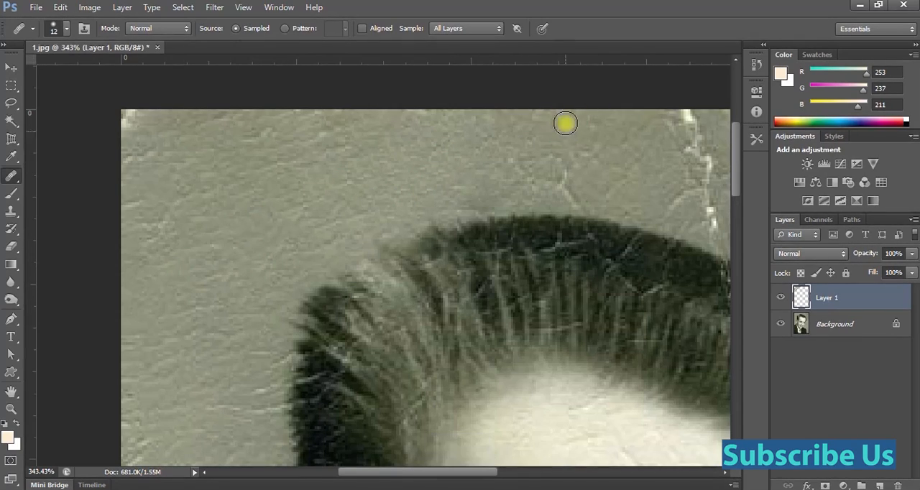
left_click(525, 164, "alt")
left_click_drag(562, 184, 587, 200)
Toggle Layer 1's visibility to compare the healed background with the original, leaving the layer shown.
scroll(345, 160, "down", 5)
scroll(345, 160, "up", 3)
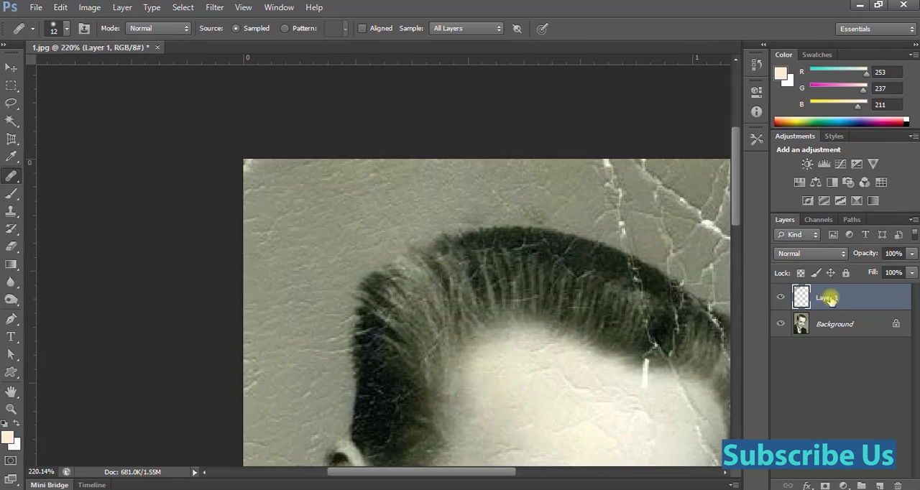
left_click(780, 299)
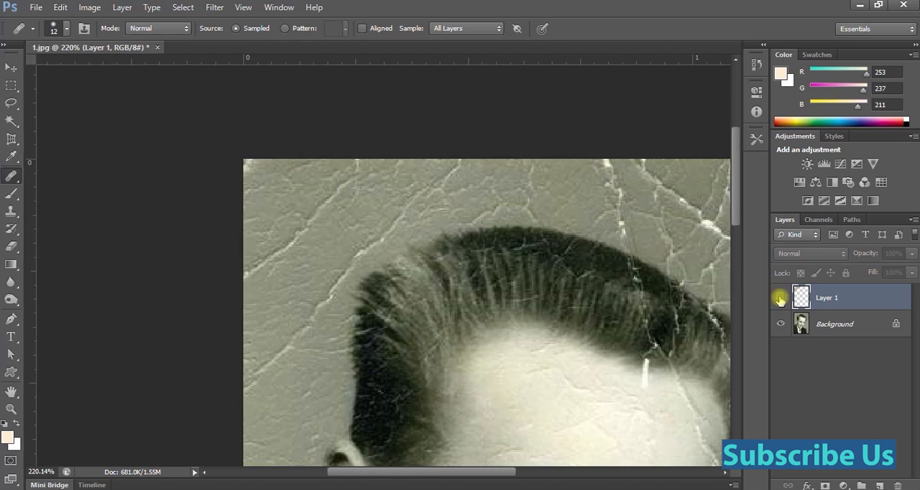
left_click(781, 299)
left_click(780, 299)
left_click(780, 300)
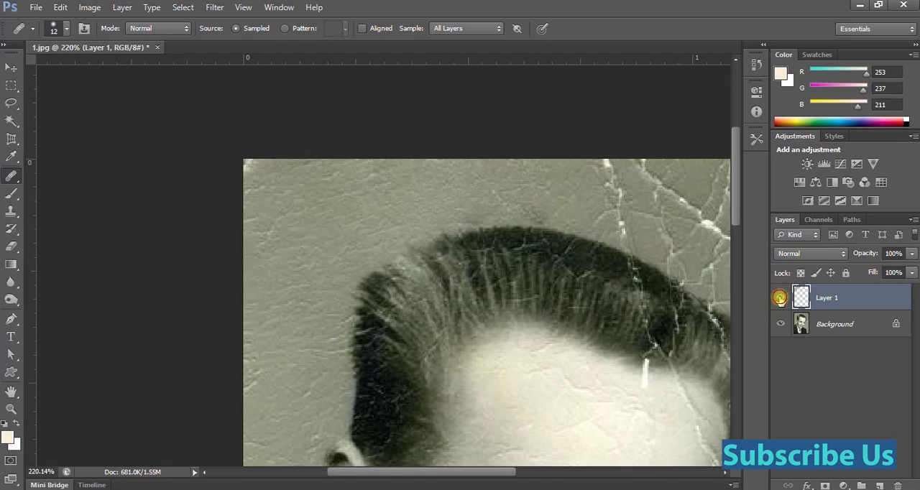
left_click(780, 299)
left_click(779, 299)
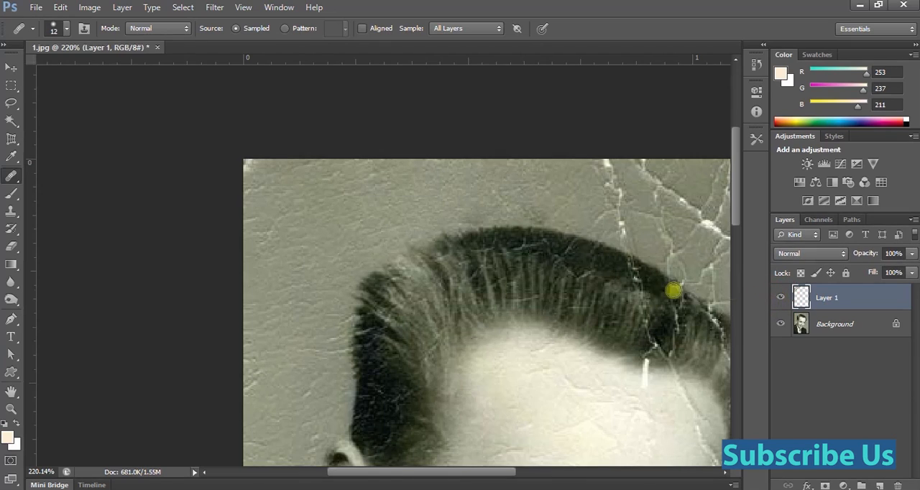
Switch to the Spot Healing Brush and enable Sample All Layers for the cracks in the photo's upper-right background.
right_click(12, 177)
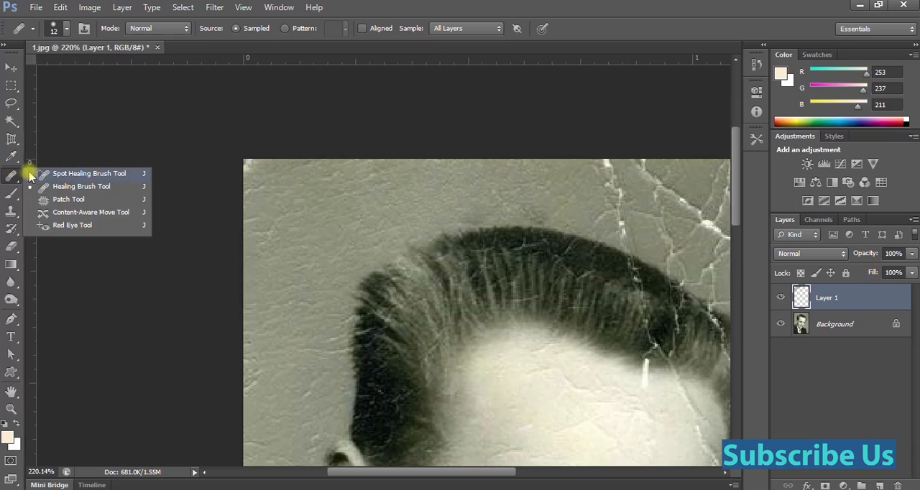
left_click(88, 178)
key("space")
left_click_drag(600, 220, 352, 268)
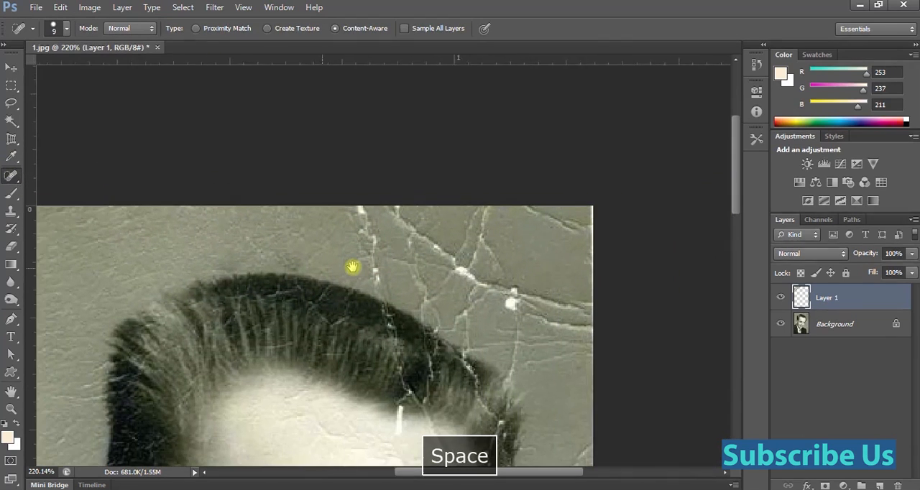
left_click(383, 226, "ctrl")
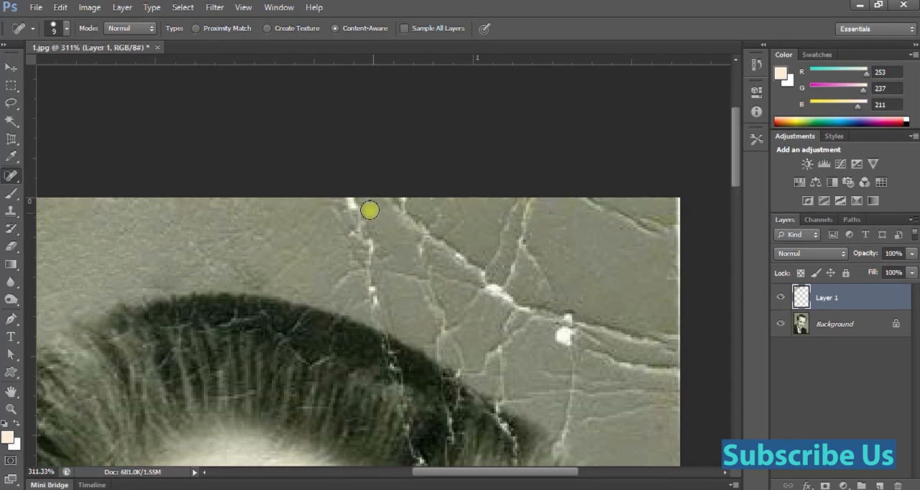
left_click_drag(343, 200, 379, 254)
left_click_drag(364, 239, 386, 283)
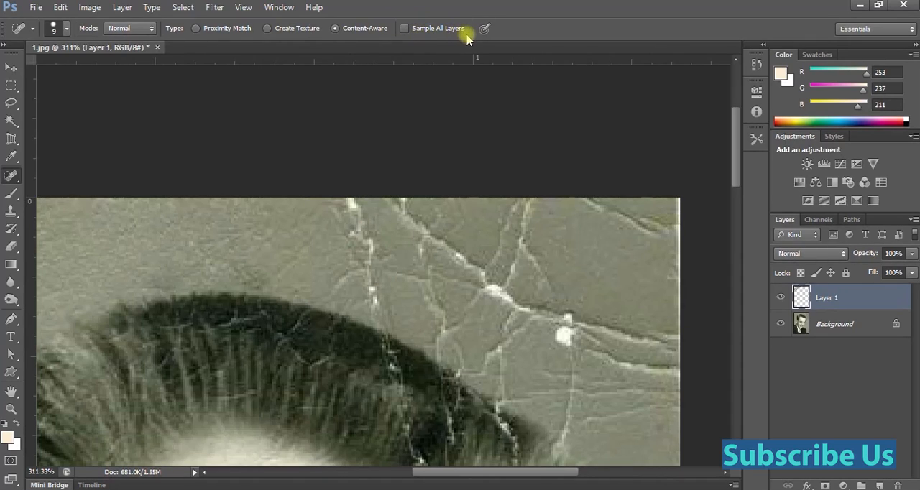
left_click(405, 30)
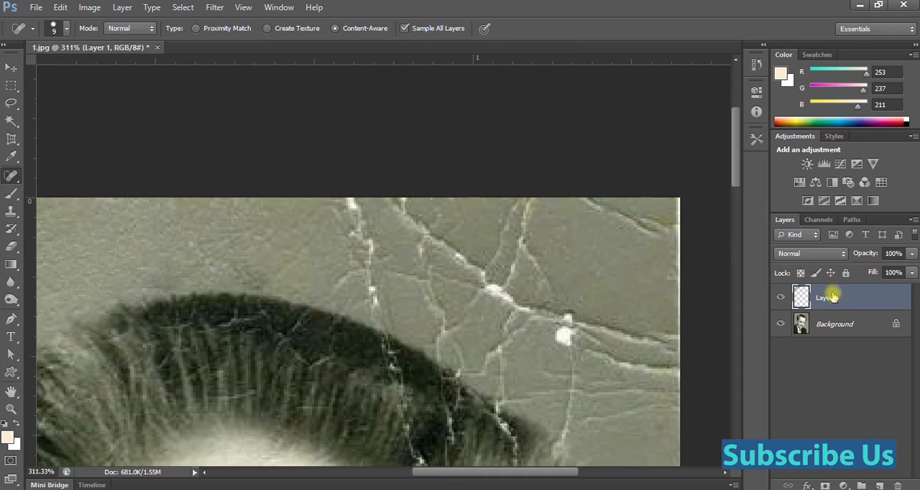
Spot-heal the cracks running down from the photo's top edge and through the upper-right background, using a 9 px brush.
mouse_move(350, 208)
left_mouse_down()
mouse_move(369, 251)
mouse_move(372, 298)
left_mouse_up()
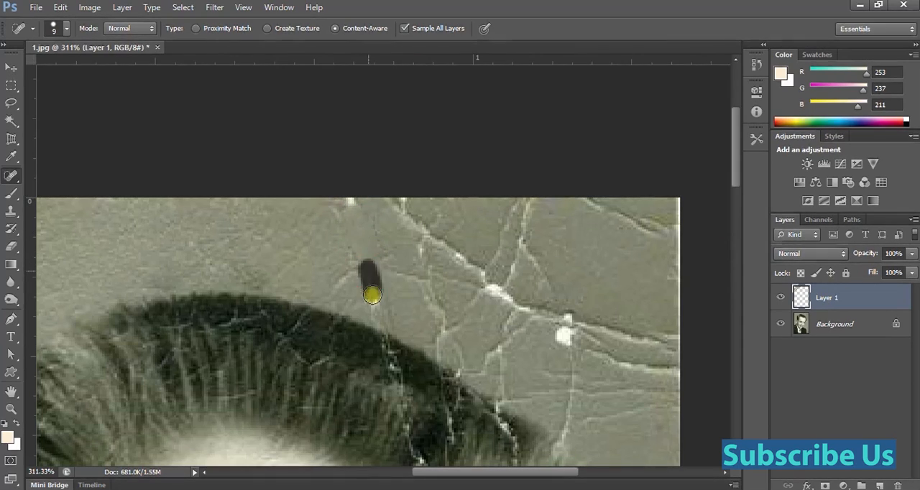
scroll(365, 215, "down", 2)
left_click_drag(372, 257, 407, 260)
mouse_move(399, 216)
left_mouse_down()
mouse_move(431, 244)
mouse_move(425, 248)
left_mouse_up()
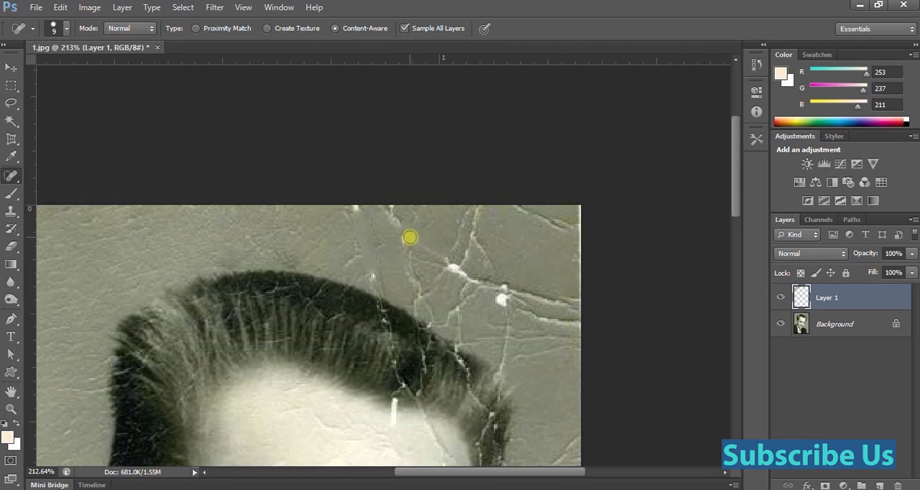
mouse_move(410, 242)
left_mouse_down()
mouse_move(448, 269)
mouse_move(434, 250)
mouse_move(448, 249)
mouse_move(468, 220)
left_mouse_up()
mouse_move(463, 255)
left_mouse_down()
mouse_move(471, 231)
mouse_move(492, 259)
left_mouse_up()
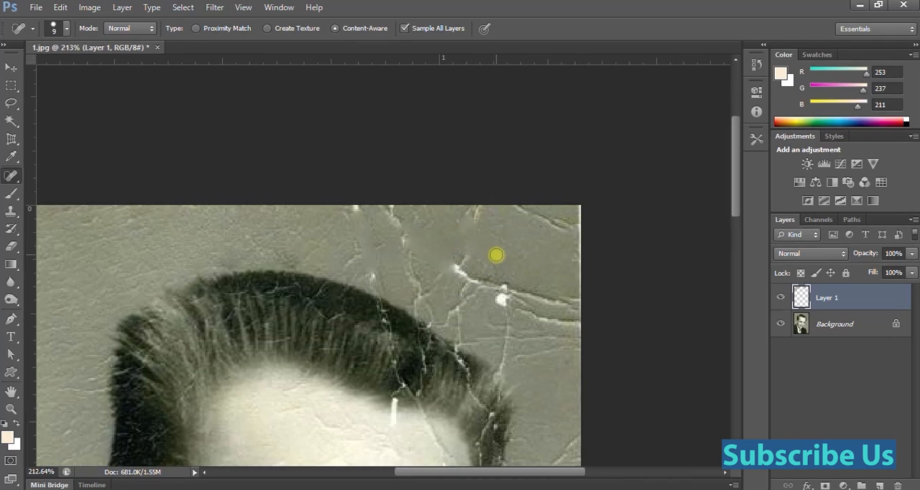
Reduce the Spot Healing Brush to 6 px and heal the remaining cracks up to the photo's top-right corner.
key("bracketleft")
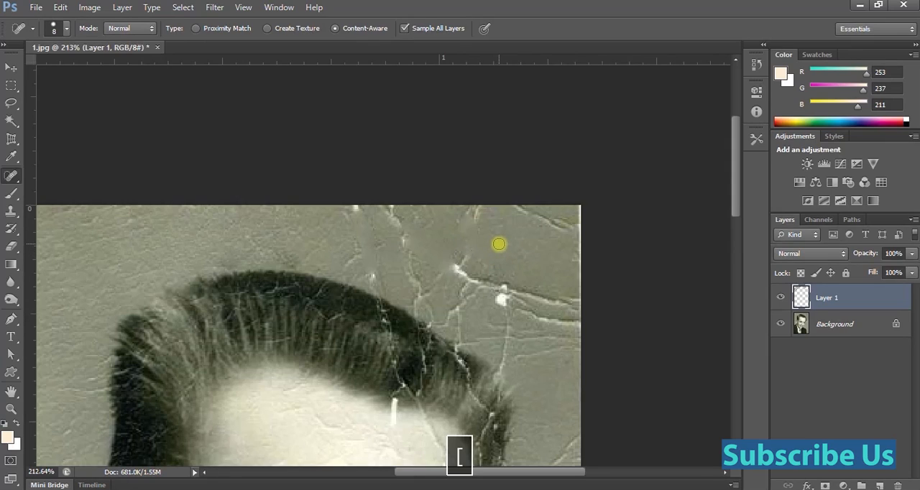
key("bracketleft")
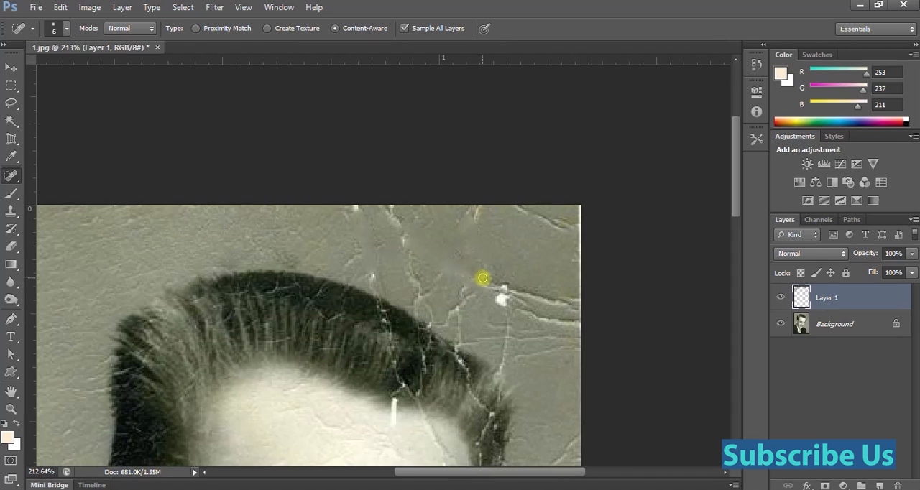
left_click(473, 218)
left_click(477, 209)
left_click_drag(523, 209, 581, 230)
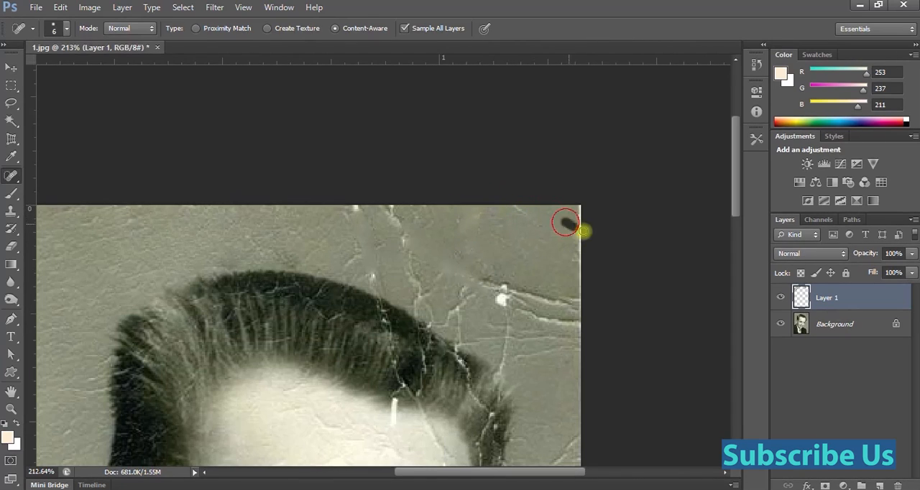
Spot-heal the leftover white crack marks at the photo's top edge and just above the upper hairline.
left_click_drag(362, 216, 349, 199)
left_click(365, 221)
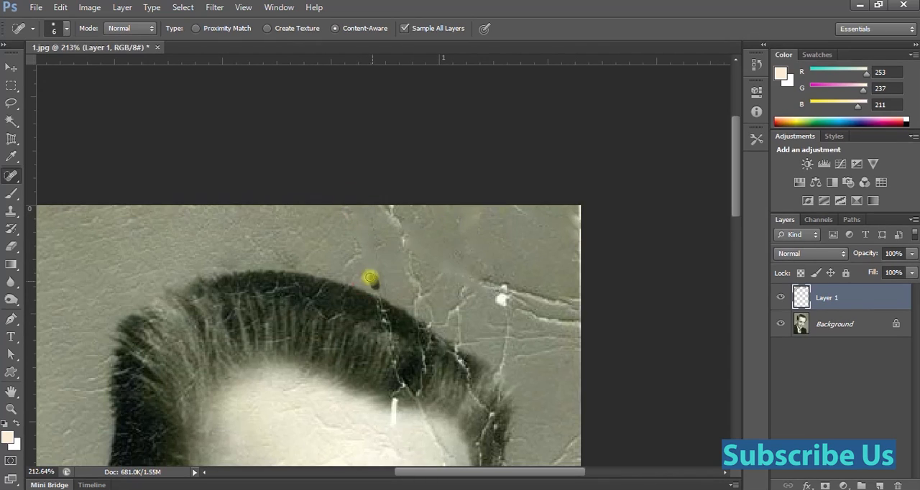
left_click_drag(395, 283, 370, 267)
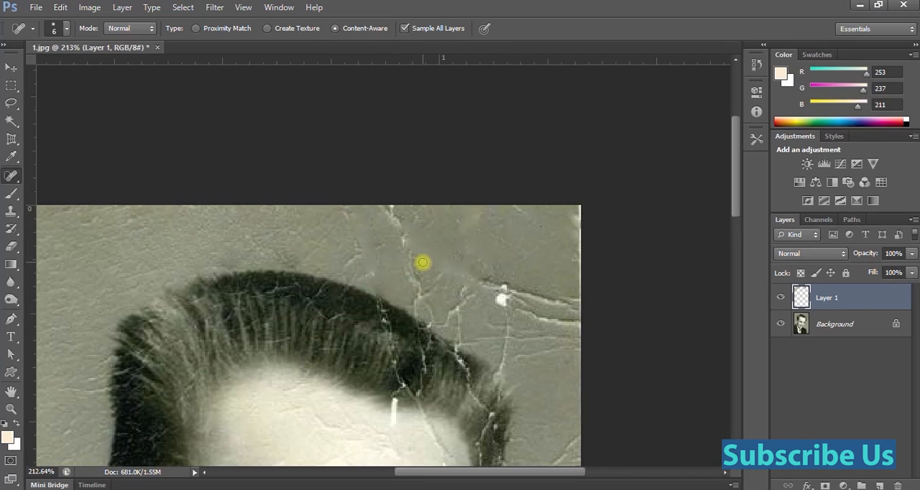
scroll(436, 238, "up", 4)
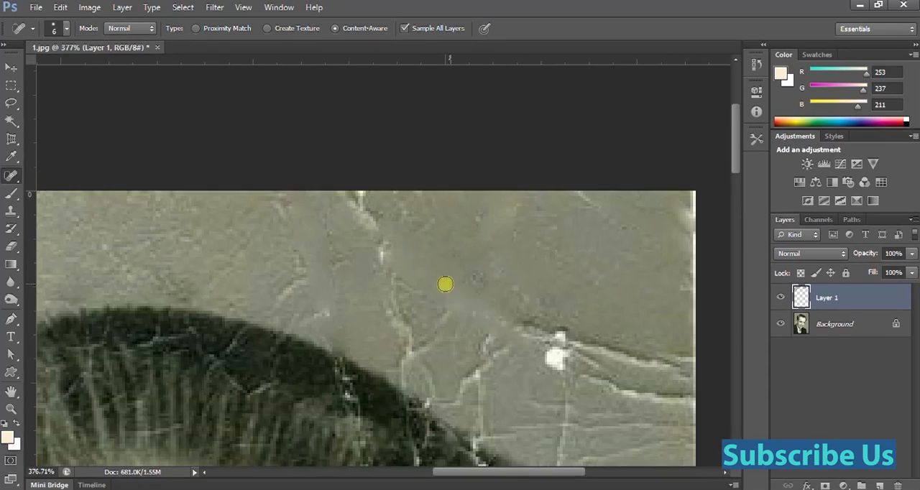
scroll(396, 266, "down", 1)
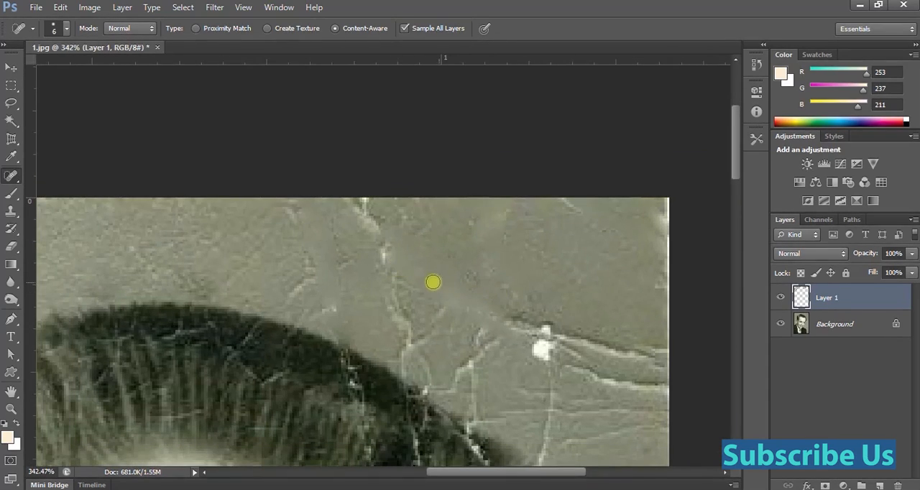
scroll(434, 275, "down", 1)
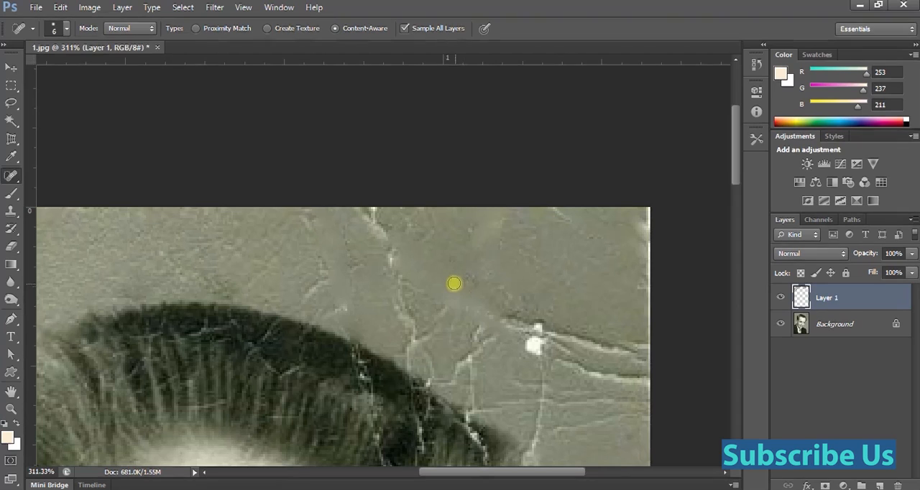
scroll(453, 283, "down", 1)
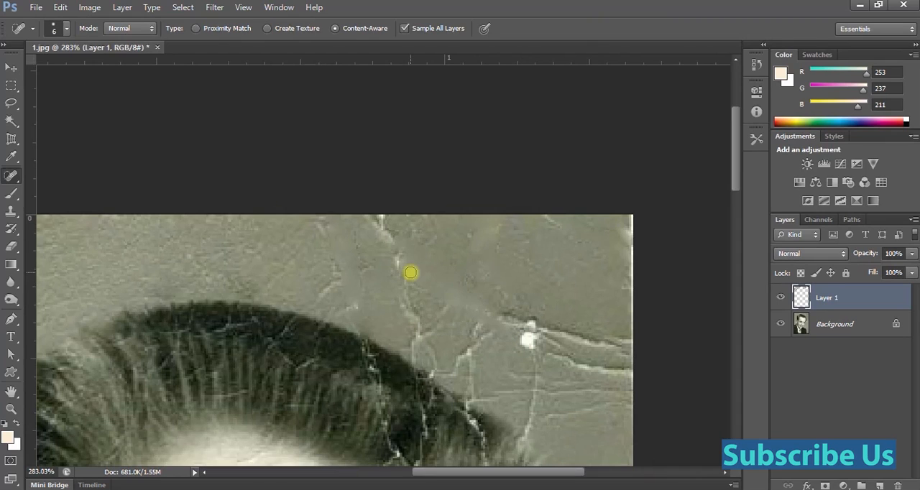
scroll(417, 271, "down", 2)
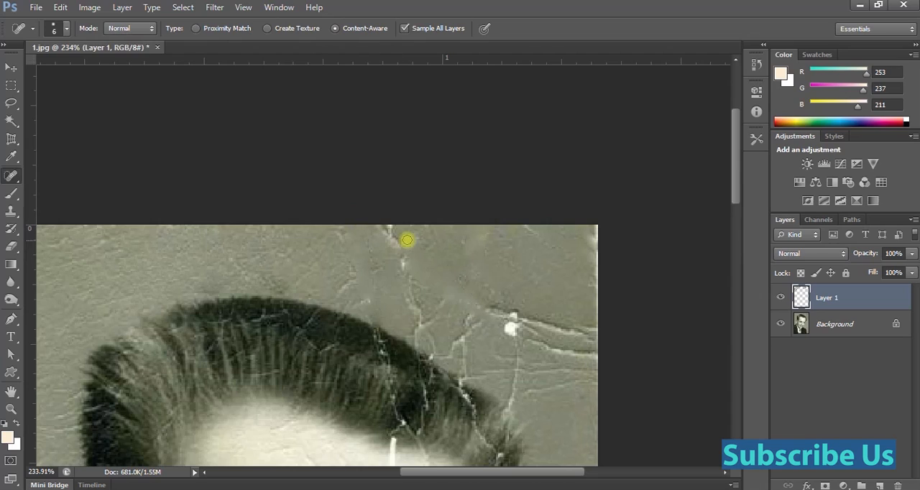
Switch to the Patch Tool and duplicate the Background layer.
right_click(11, 176)
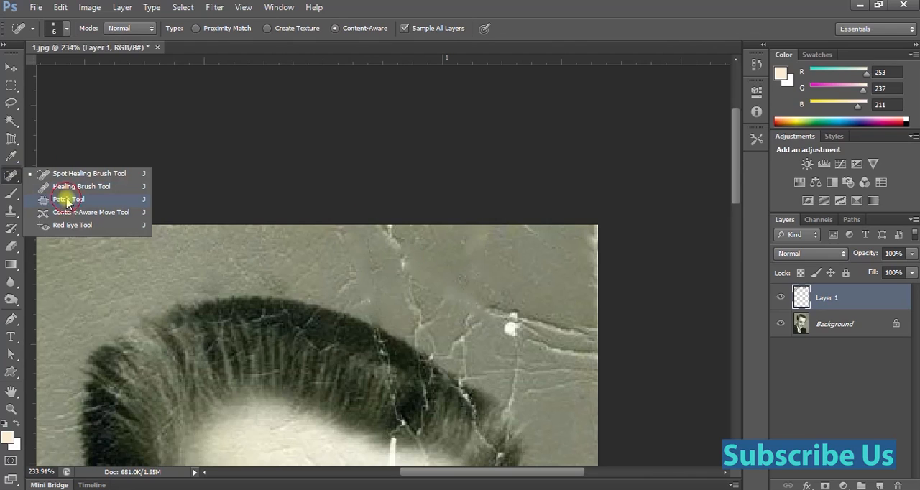
left_click(67, 201)
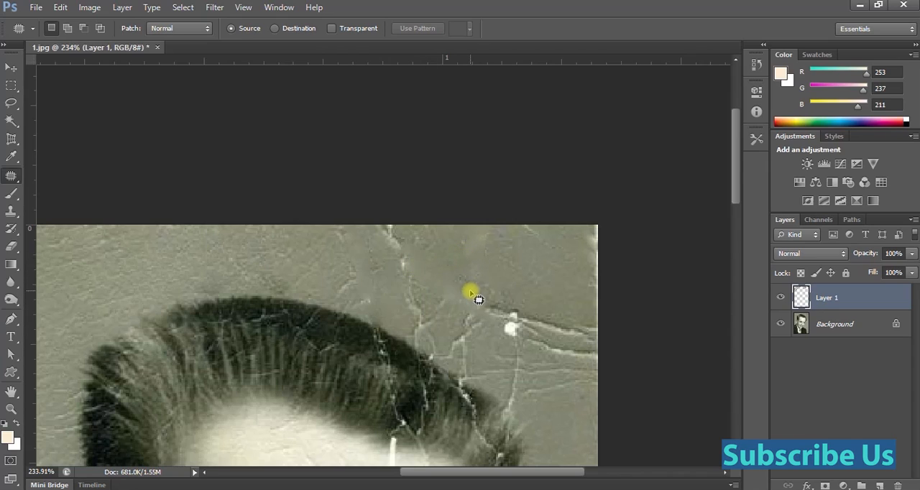
left_click(841, 327)
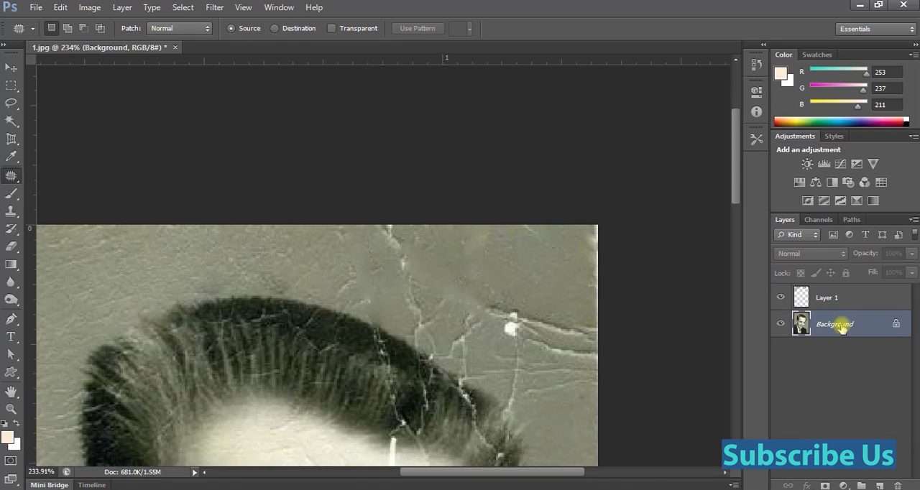
key("ctrl+j")
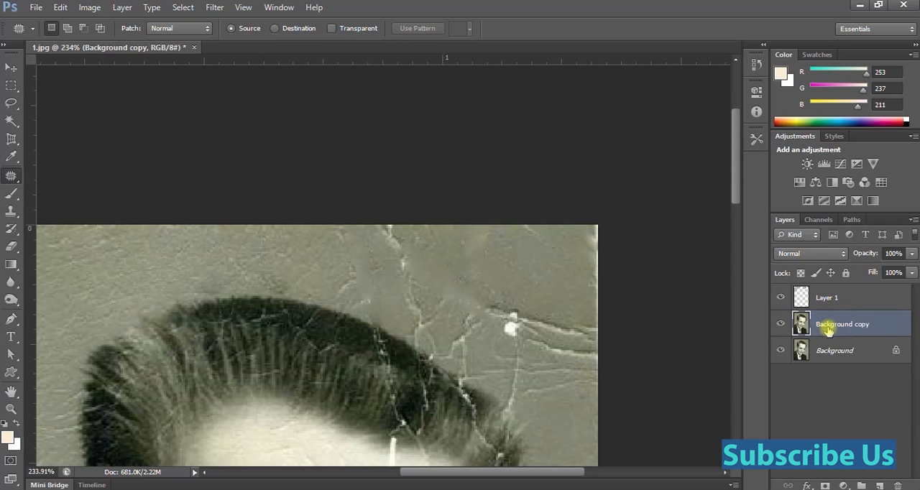
Toggle Layer 1's visibility to compare the healed photo with the original, leaving the layer shown.
left_click(778, 298)
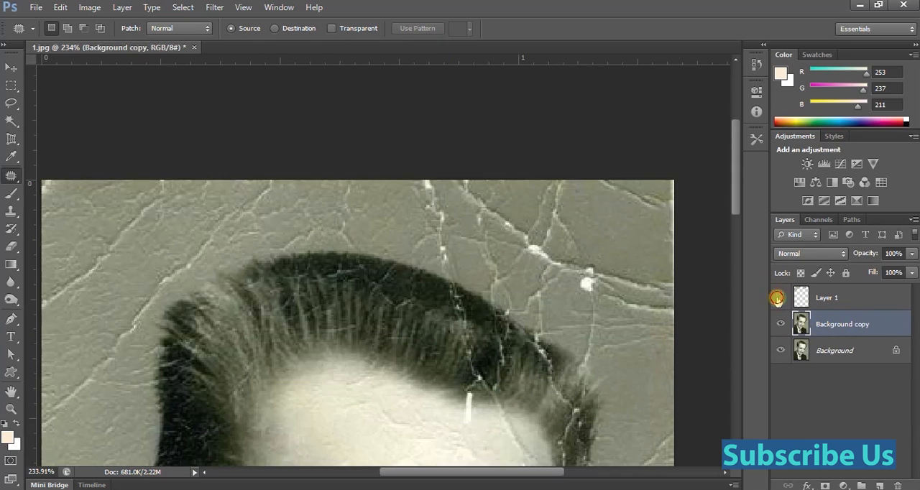
left_click(778, 298)
left_click(778, 299)
left_click(779, 298)
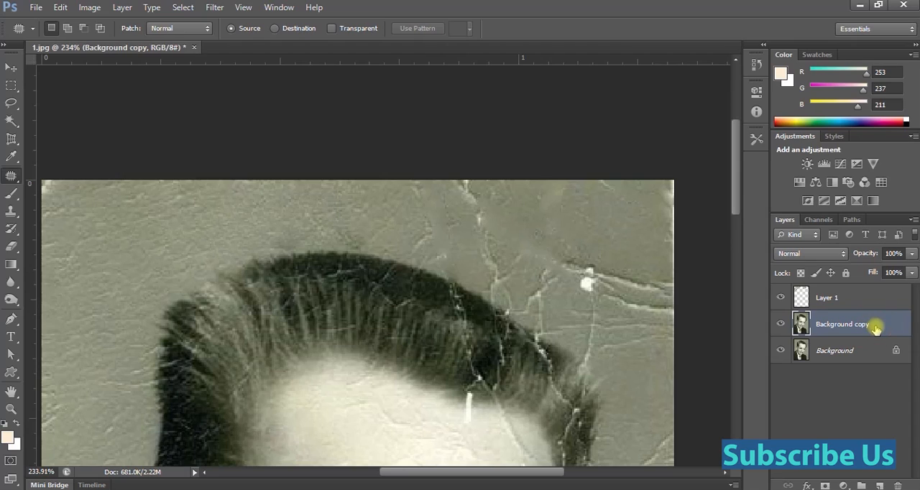
Merge Layer 1 with the Background copy layer into a single layer above the original Background.
left_click(856, 301, "shift")
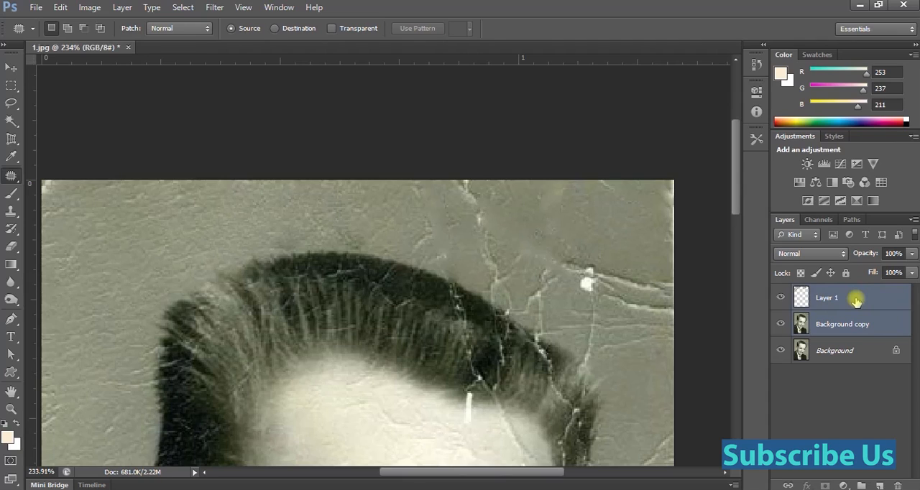
key("ctrl+e")
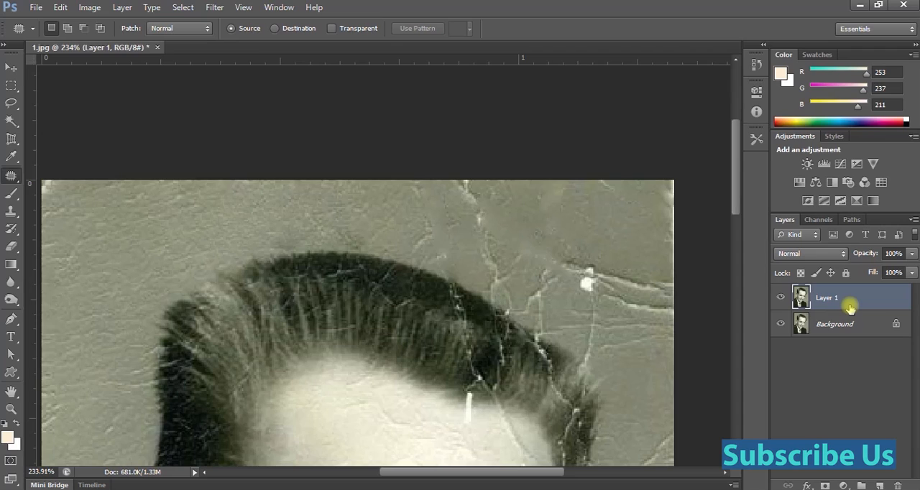
key("ctrl+z")
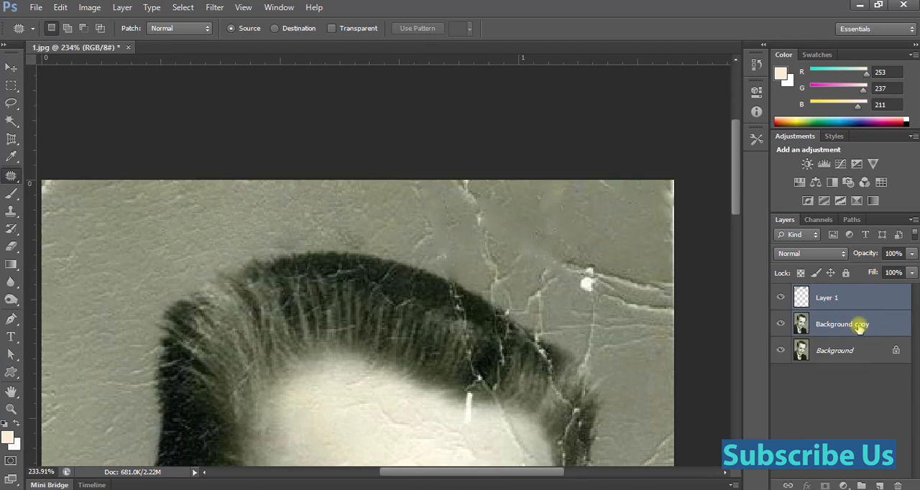
right_click(856, 321)
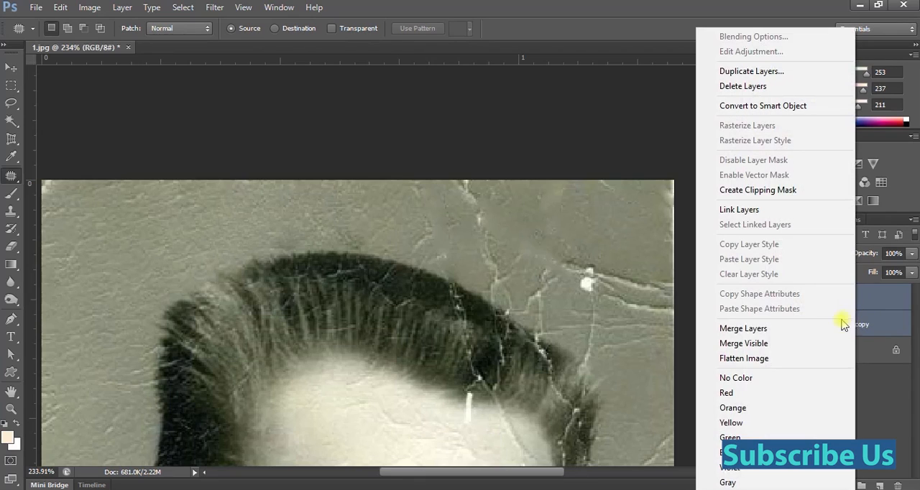
left_click(747, 330)
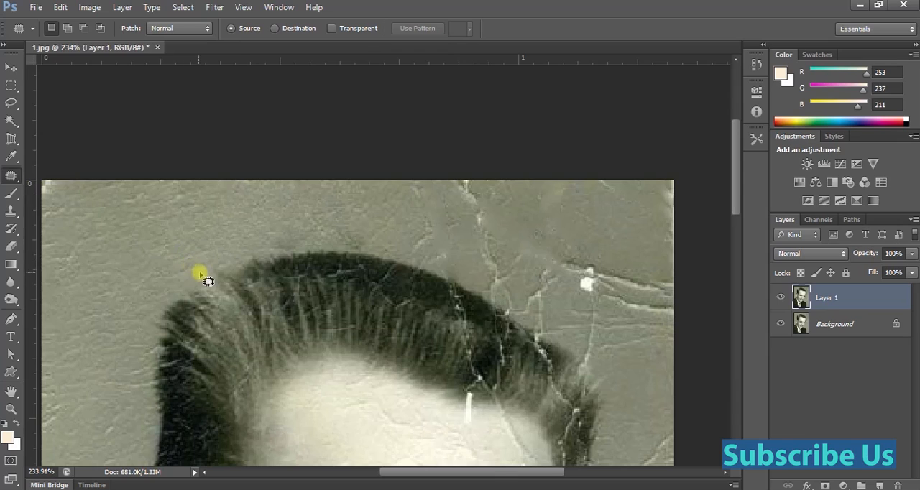
Patch the crack at the photo's top edge above the hair with clean background texture from the far left, and deselect.
left_click_drag(359, 235, 389, 281)
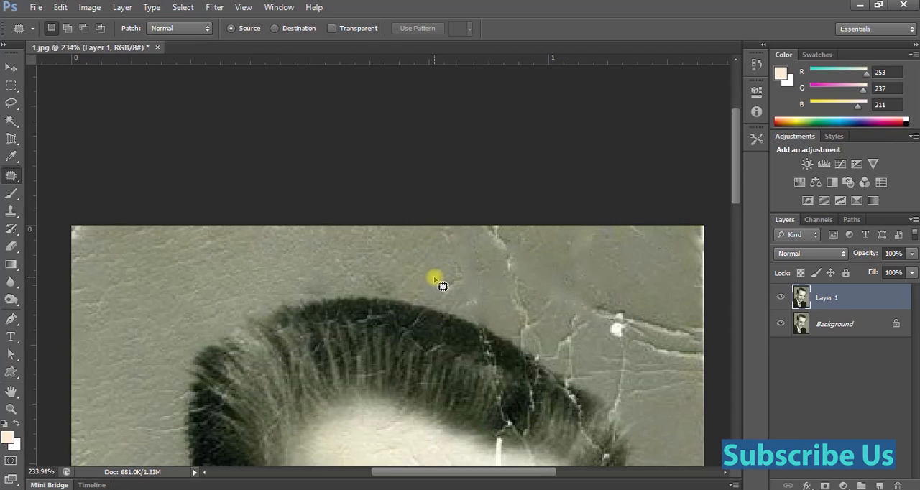
mouse_move(432, 271)
left_mouse_down()
mouse_move(434, 202)
mouse_move(482, 198)
mouse_move(516, 208)
mouse_move(541, 243)
mouse_move(534, 270)
mouse_move(501, 293)
mouse_move(441, 280)
left_mouse_up()
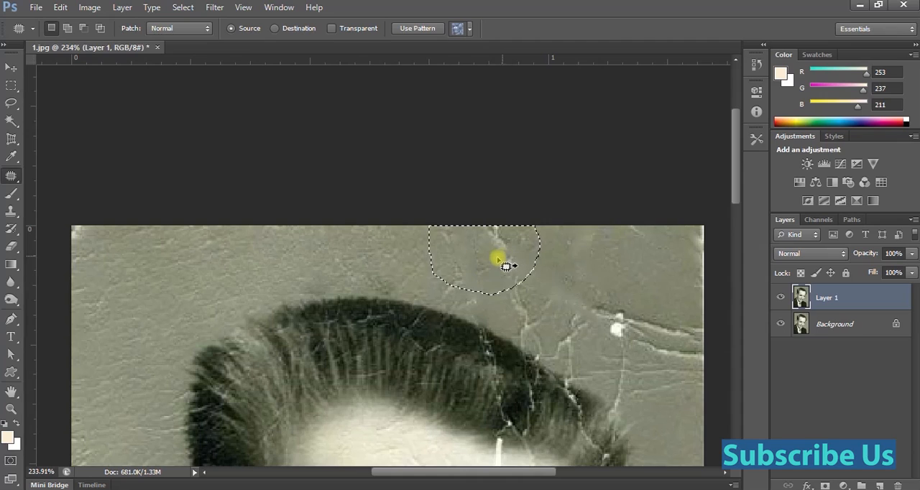
left_click_drag(497, 267, 169, 289)
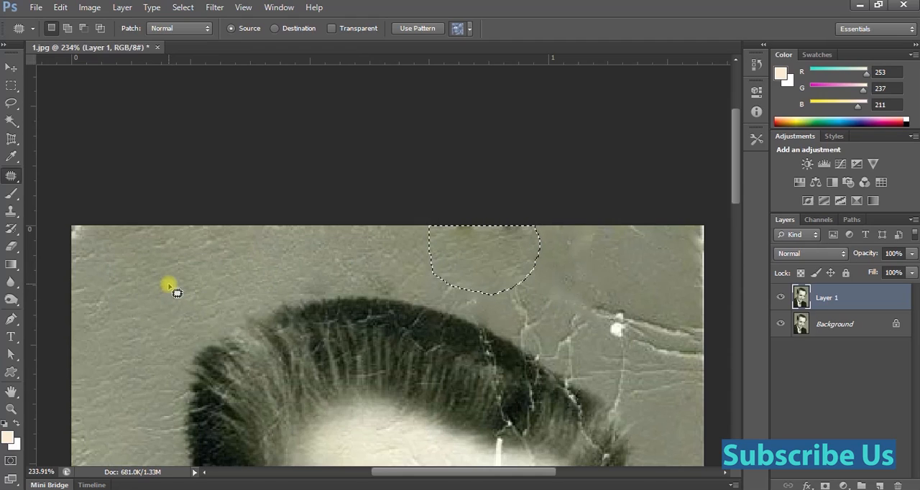
left_click(552, 245)
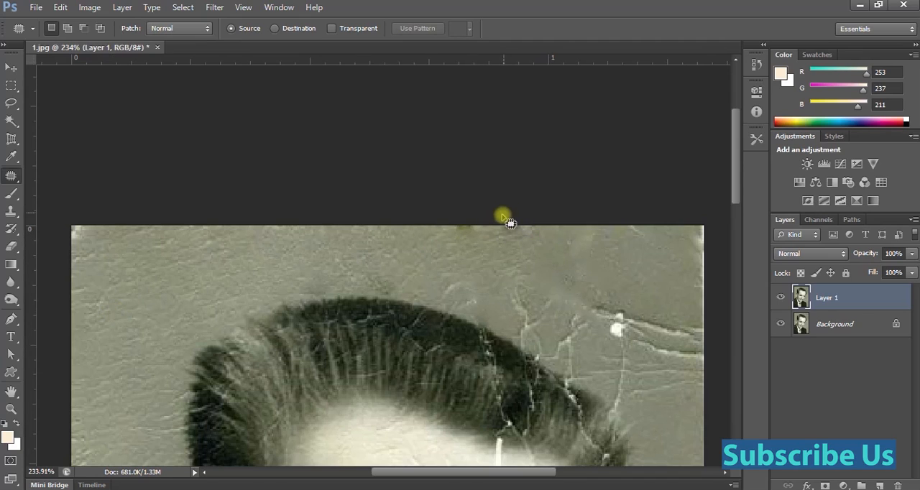
Patch the dark smudges along the photo's top edge above the hair with clean background texture, and deselect.
scroll(503, 222, "up", 6)
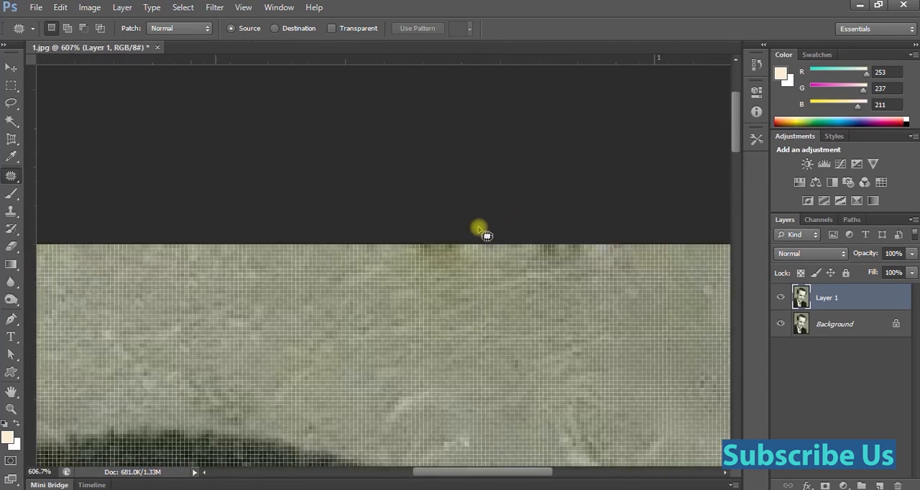
scroll(422, 271, "down", 4)
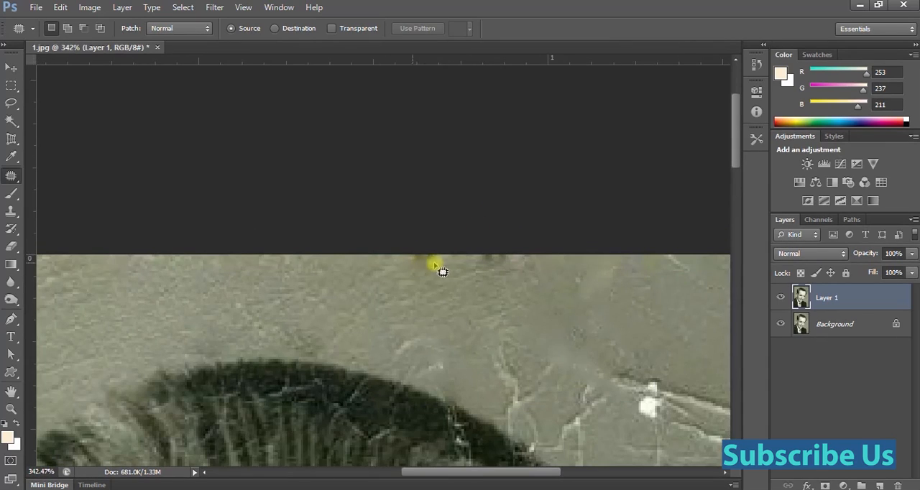
mouse_move(535, 290)
left_mouse_down()
mouse_move(485, 324)
mouse_move(353, 249)
mouse_move(571, 259)
mouse_move(508, 291)
mouse_move(191, 318)
mouse_move(190, 307)
left_mouse_up()
scroll(507, 292, "down", 2)
left_click(329, 313)
left_click(415, 274)
scroll(423, 268, "down", 1)
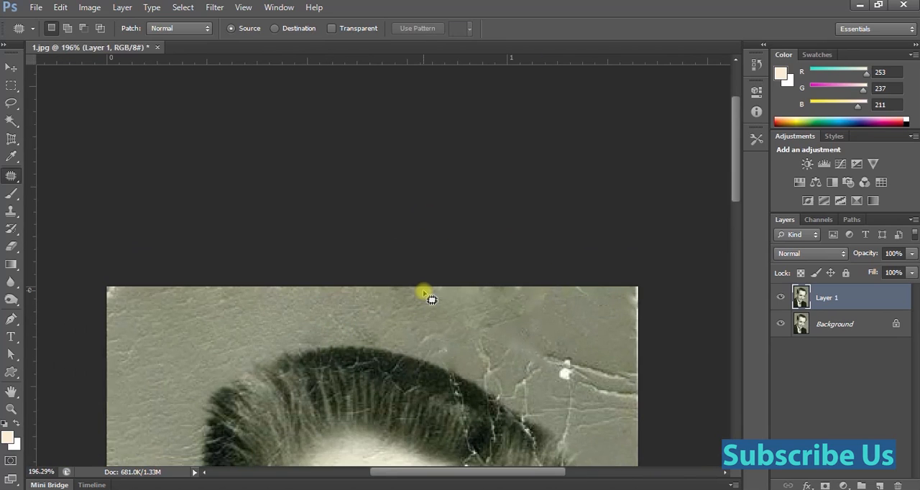
Patch the white damage spots and branching cracks in the background above the hair's right side with clean background texture.
scroll(424, 292, "down", 4)
scroll(467, 295, "down", 1)
scroll(528, 339, "up", 6)
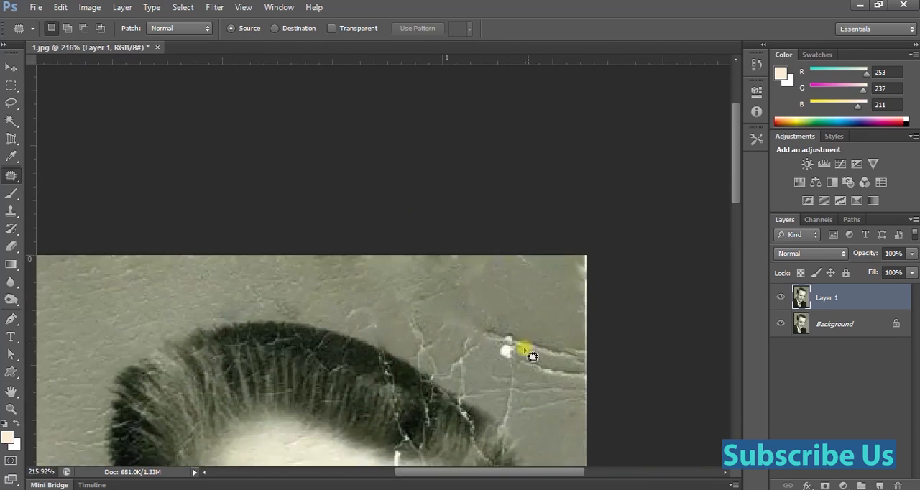
scroll(532, 356, "up", 3)
mouse_move(473, 355)
left_mouse_down()
mouse_move(456, 339)
mouse_move(456, 299)
mouse_move(524, 312)
mouse_move(540, 342)
mouse_move(504, 376)
mouse_move(544, 290)
mouse_move(575, 289)
left_mouse_up()
left_click(558, 289)
mouse_move(459, 366)
left_mouse_down()
mouse_move(397, 381)
mouse_move(362, 358)
mouse_move(342, 314)
mouse_move(438, 293)
mouse_move(458, 368)
left_mouse_up()
mouse_move(408, 350)
left_mouse_down()
mouse_move(549, 292)
mouse_move(509, 312)
left_mouse_up()
left_click(509, 312)
mouse_move(362, 298)
left_mouse_down()
mouse_move(496, 286)
mouse_move(370, 306)
left_mouse_up()
mouse_move(428, 280)
left_mouse_down()
mouse_move(266, 248)
mouse_move(263, 260)
mouse_move(273, 263)
left_mouse_up()
left_click(506, 330)
Patch the creases in the background near the photo's right edge with clean texture, and deselect.
key("space")
mouse_move(527, 391)
left_mouse_down()
mouse_move(461, 293)
mouse_move(454, 252)
mouse_move(414, 255)
mouse_move(471, 178)
mouse_move(582, 196)
mouse_move(589, 242)
mouse_move(561, 286)
mouse_move(501, 299)
left_mouse_up()
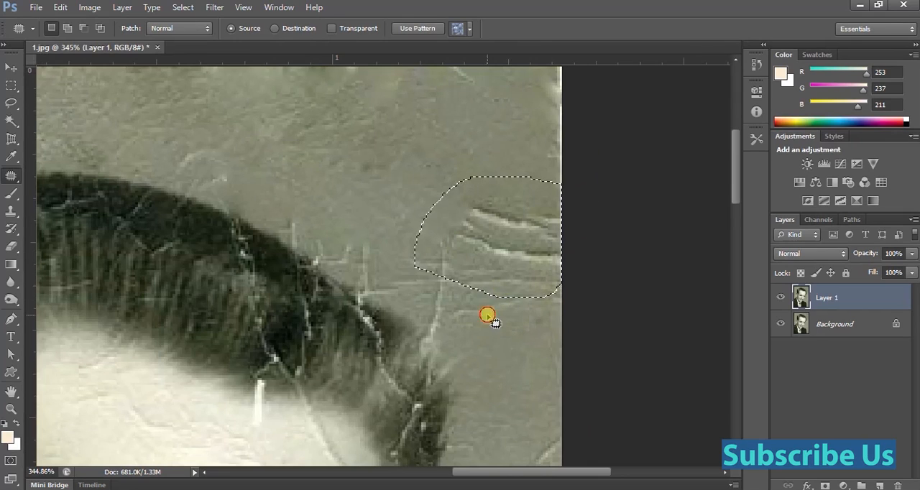
left_click(487, 311)
left_click(432, 197)
mouse_move(417, 232)
left_mouse_down()
mouse_move(489, 187)
mouse_move(546, 225)
mouse_move(545, 292)
mouse_move(481, 325)
left_mouse_up()
mouse_move(470, 285)
left_mouse_down()
mouse_move(350, 179)
mouse_move(355, 187)
left_mouse_up()
key("ctrl+0")
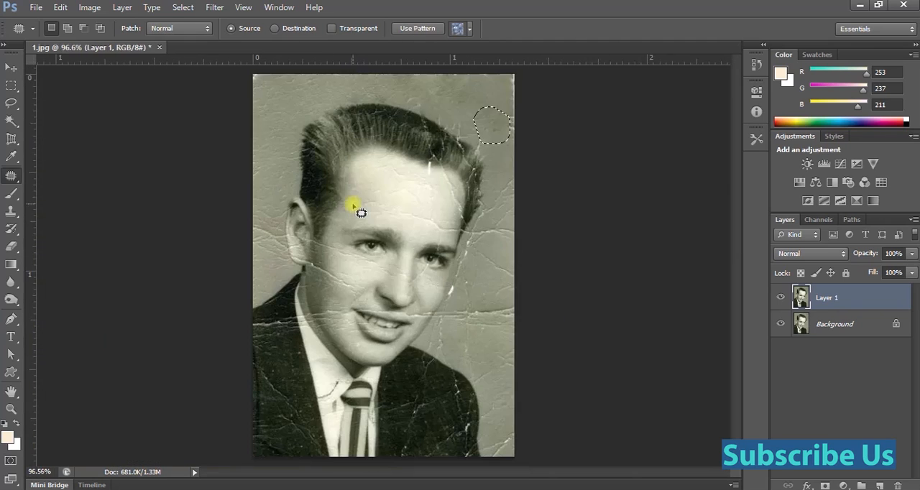
key("ctrl+d")
Examine the patched upper background and hair at a closer zoom.
key("ctrl+space")
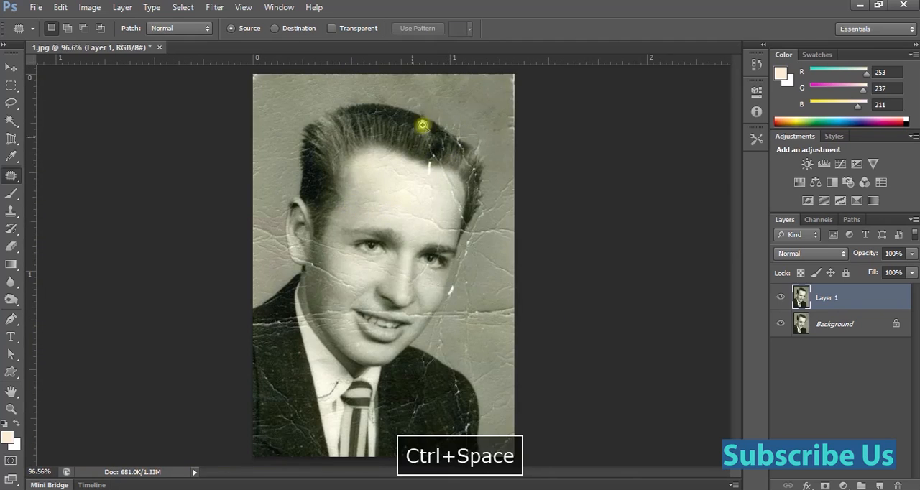
left_click(449, 170)
left_click_drag(468, 208, 476, 275)
key("ctrl+space")
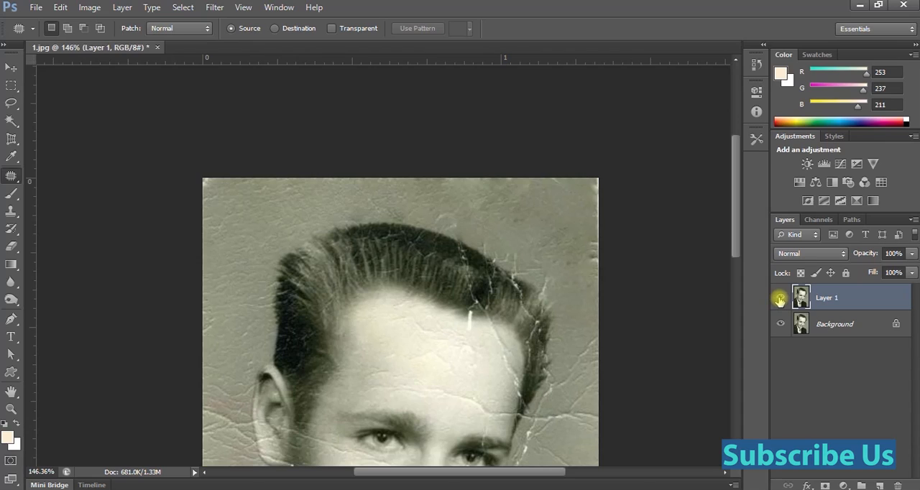
Compare the repaired portrait with the original by toggling Layer 1's visibility.
left_click(779, 299)
left_click(779, 299)
left_click(780, 299)
left_click(780, 299)
left_click(780, 299)
left_click(779, 299)
left_click(779, 299)
left_click(780, 299)
Using the Clone Stamp Tool at brush size 25, cover the background creases near the photo's right edge at forehead height with clean texture.
left_click(10, 179)
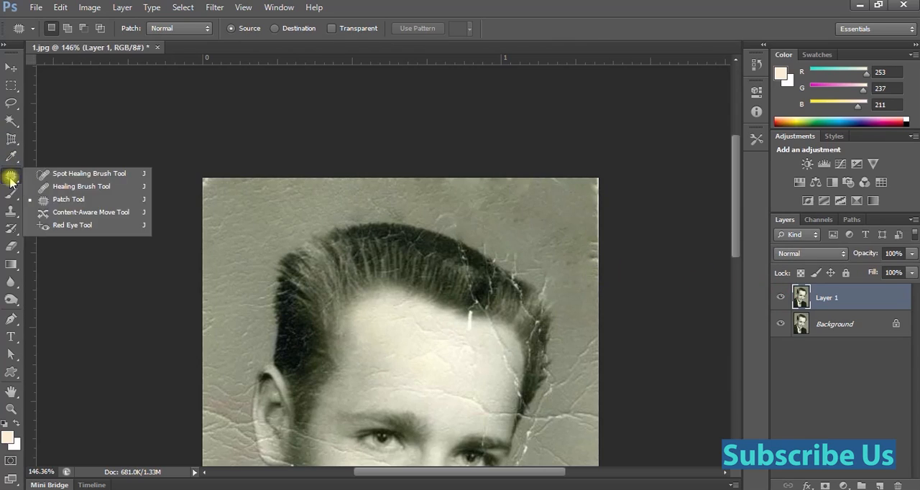
left_click(81, 200)
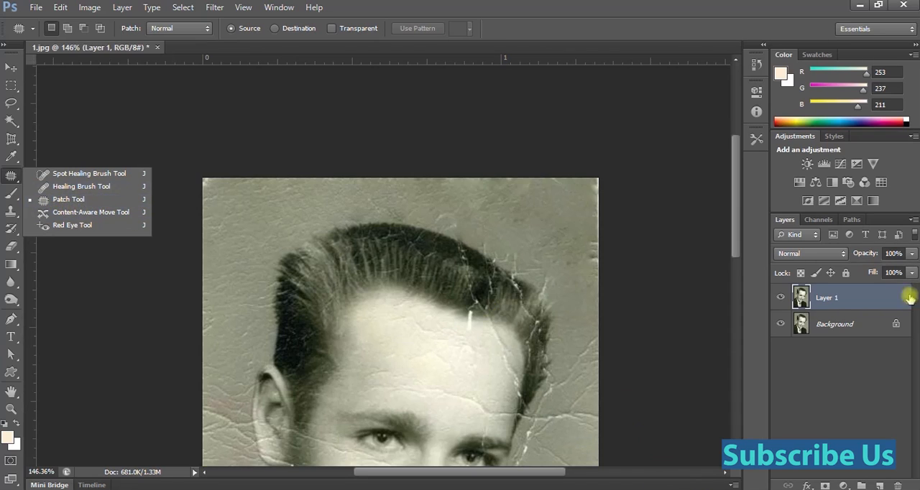
left_click(10, 211)
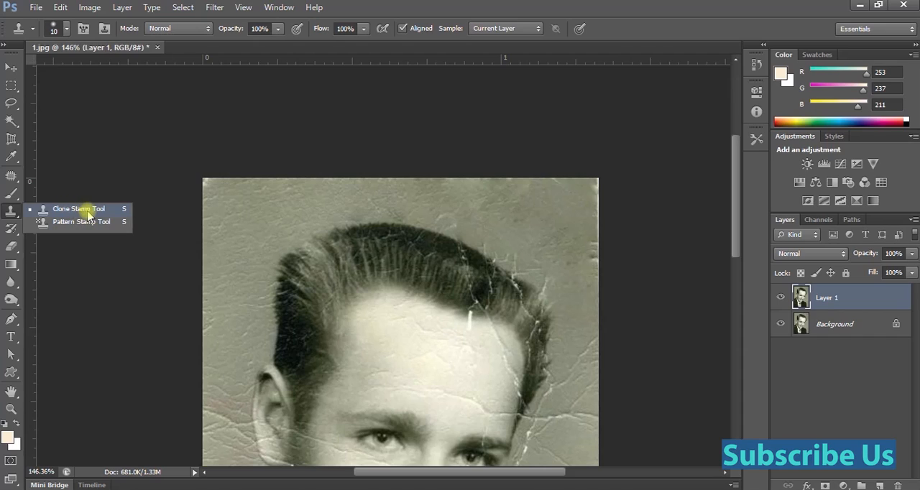
left_click(68, 209)
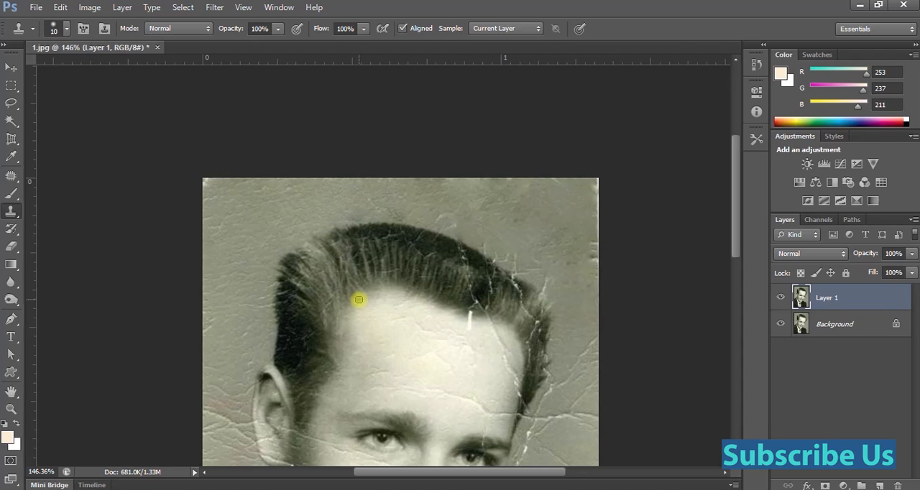
key("bracketright")
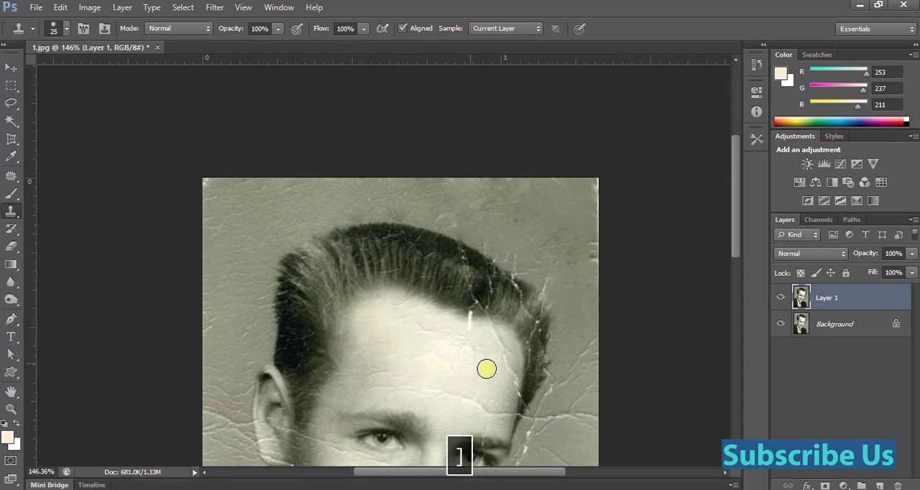
left_click_drag(521, 381, 356, 256)
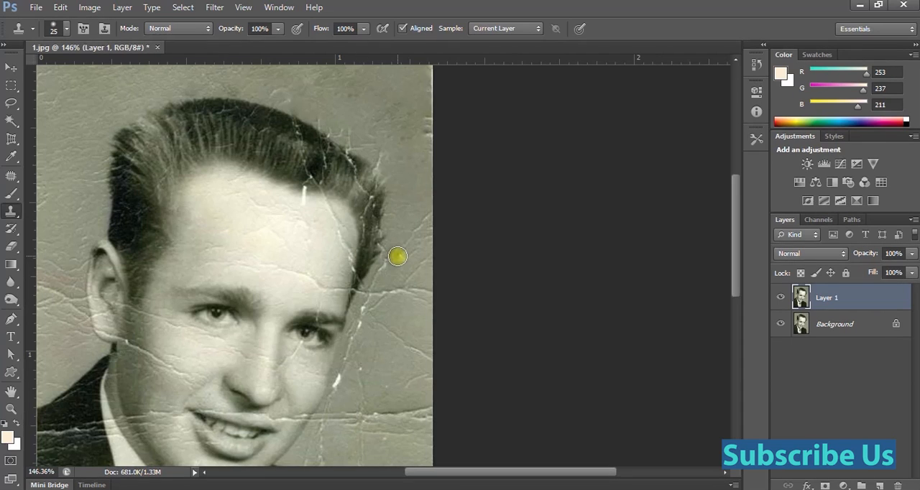
left_click(10, 175)
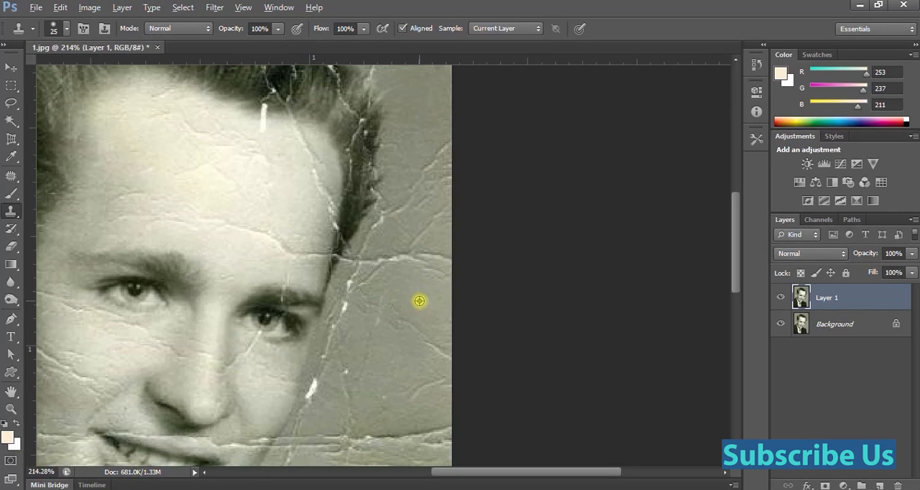
left_click(419, 301, "alt")
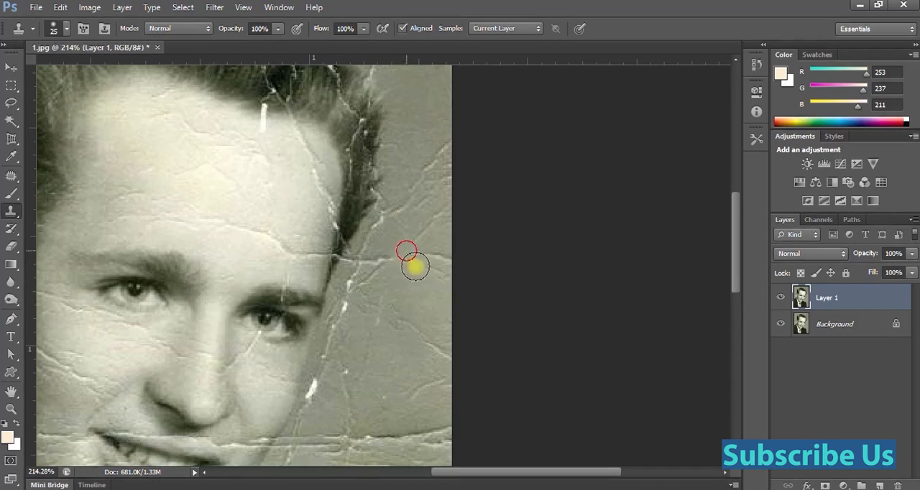
Clone clean background over the crack and crease ends beside the hair's right sideburn and temple.
scroll(413, 261, "up", 2)
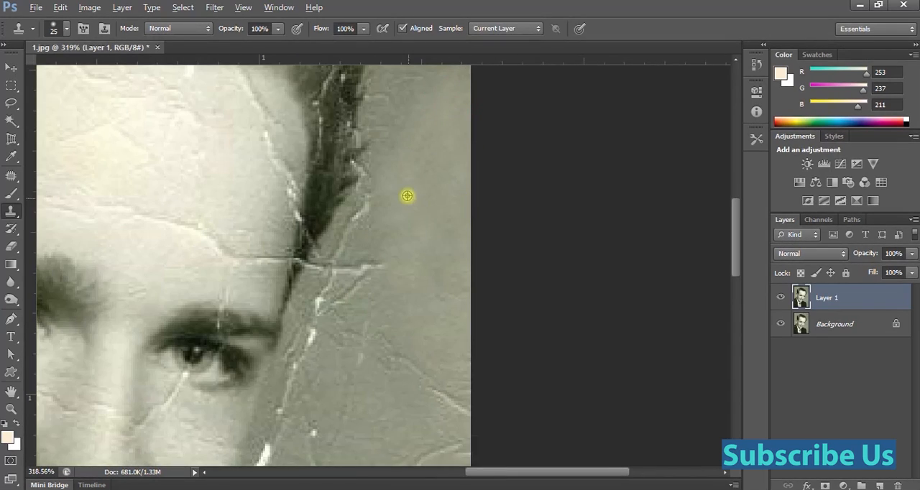
left_click(375, 224, "alt")
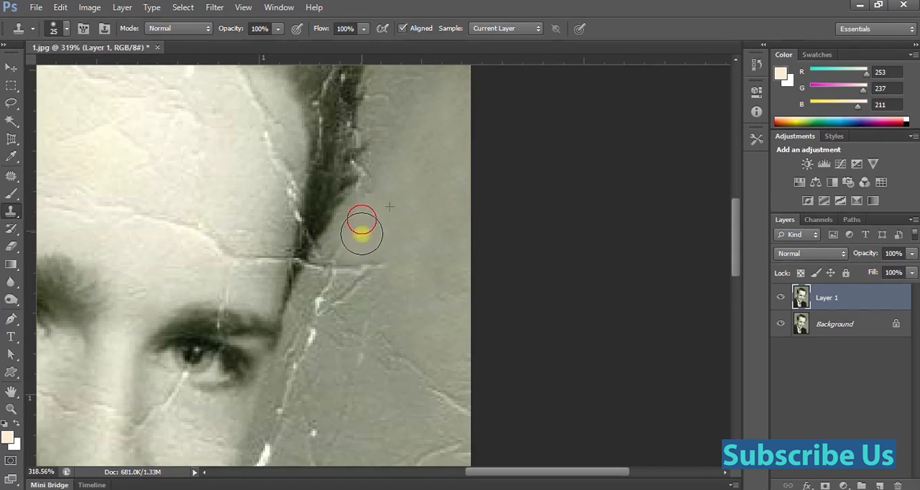
left_click(386, 236, "alt")
mouse_move(366, 279)
left_mouse_down()
mouse_move(363, 290)
mouse_move(350, 269)
left_mouse_up()
left_click_drag(336, 293, 332, 318)
left_click(387, 271, "alt")
left_click_drag(334, 256, 324, 305)
left_click_drag(378, 275, 362, 185)
left_click(361, 199, "alt")
Clone clean background over the faint creases between the face's right side and the photo's right edge at eye and cheek height.
left_click_drag(381, 249, 399, 269)
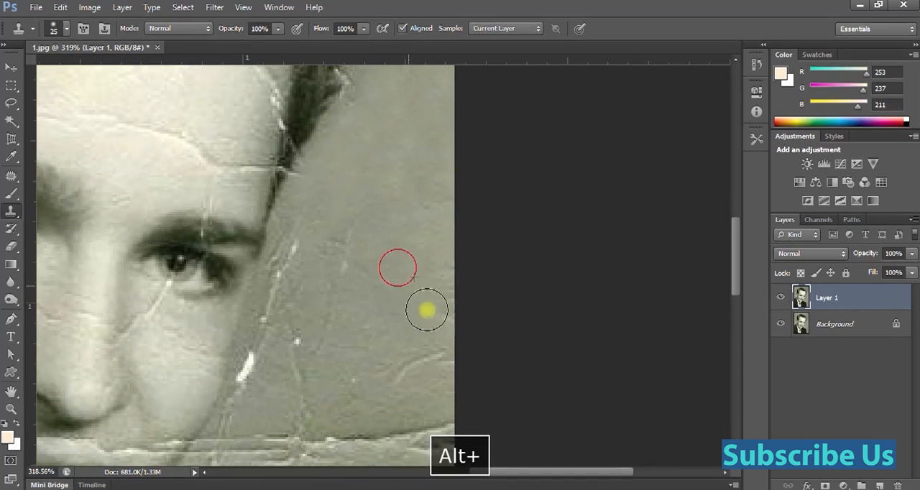
left_click_drag(428, 321, 429, 311)
left_click(353, 201, "alt")
left_click_drag(350, 220, 349, 279)
left_click_drag(339, 289, 327, 326)
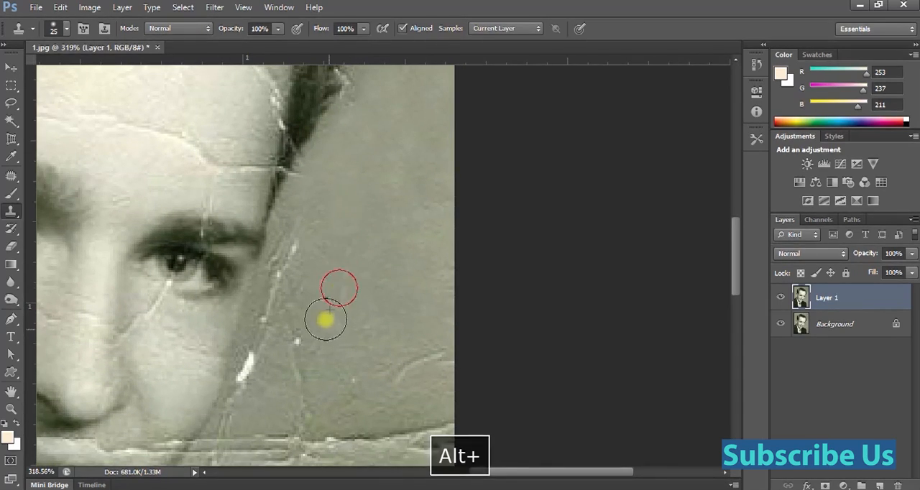
left_click(368, 222, "alt")
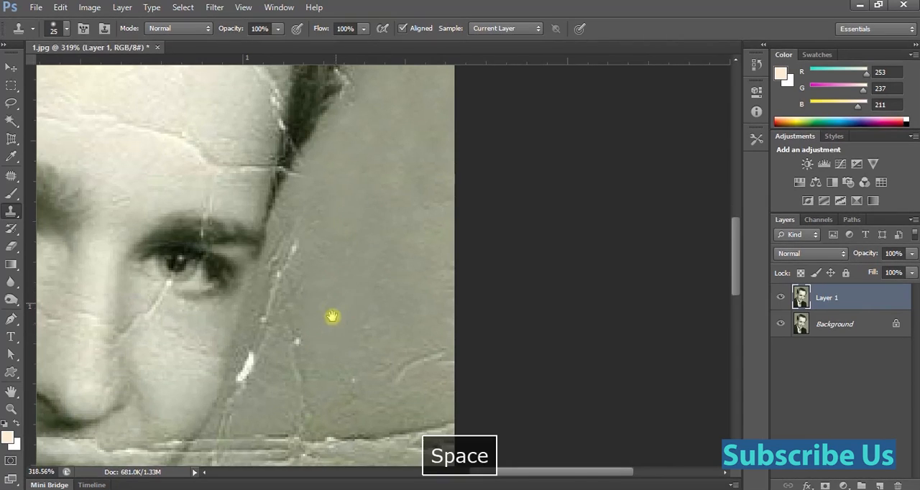
left_click_drag(331, 316, 362, 269)
left_click_drag(415, 288, 459, 287)
left_click_drag(470, 278, 471, 291)
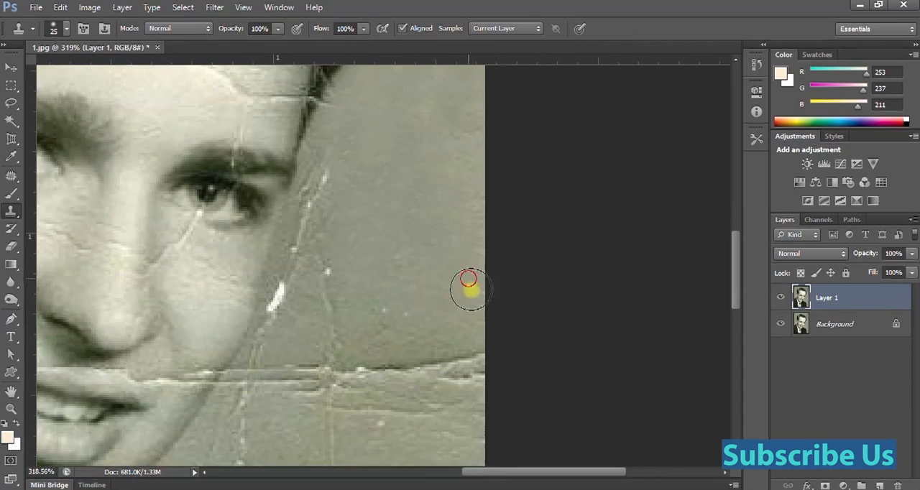
Clone clean background over the dotted white crack beside the right eye and the small white spot above the horizontal crease.
left_click(383, 192, "alt")
left_click(353, 156, "alt")
mouse_move(334, 163)
left_mouse_down()
mouse_move(296, 272)
mouse_move(302, 262)
mouse_move(303, 295)
mouse_move(347, 295)
left_mouse_up()
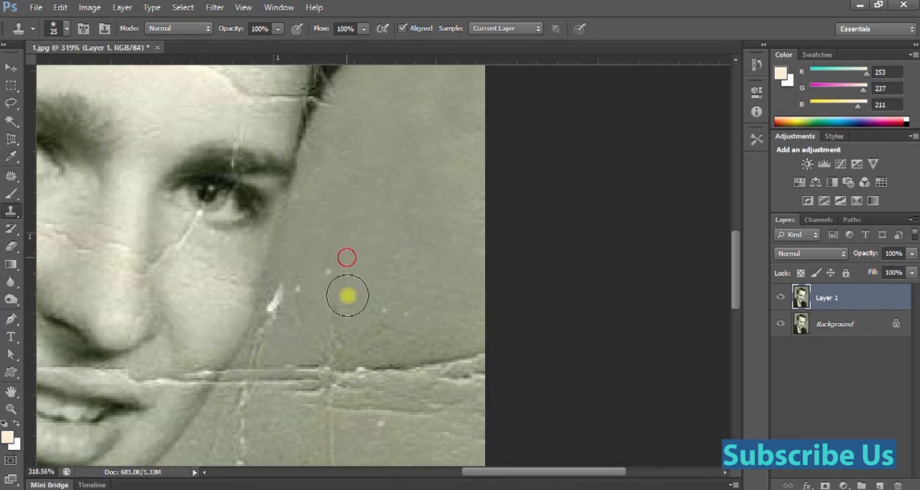
left_click(347, 245, "alt")
left_click(386, 307)
left_click_drag(411, 320, 420, 331)
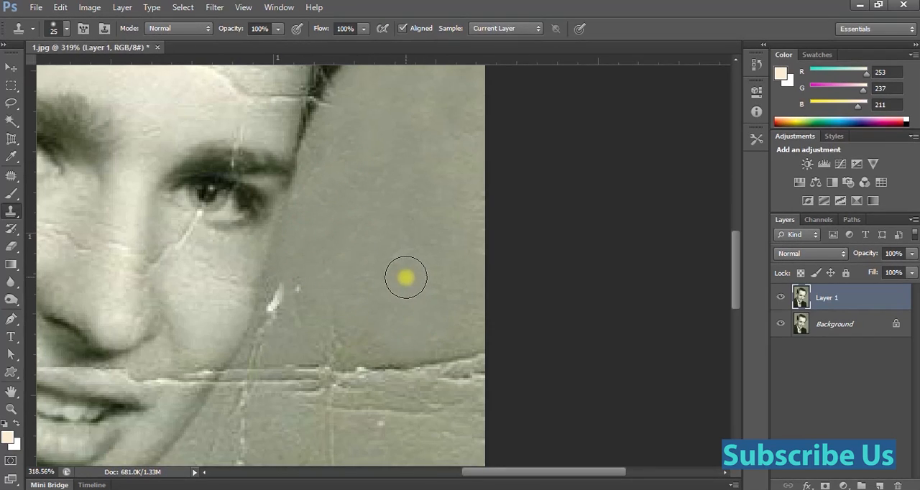
Reduce the clone brush to size 10 and cover the thick white scratch along the right cheek's outline.
key("bracketleft")
key("bracketleft")
left_click(298, 265, "alt")
left_click(298, 289)
mouse_move(285, 302)
left_mouse_down()
mouse_move(266, 319)
mouse_move(280, 300)
mouse_move(275, 319)
mouse_move(291, 300)
mouse_move(296, 327)
mouse_move(335, 320)
left_mouse_up()
left_click(302, 258, "alt")
left_click_drag(334, 266, 341, 281)
Enlarge the clone brush to size 45 and cover the horizontal crease in the background between the cheek and the photo's right edge.
left_click_drag(370, 307, 356, 226)
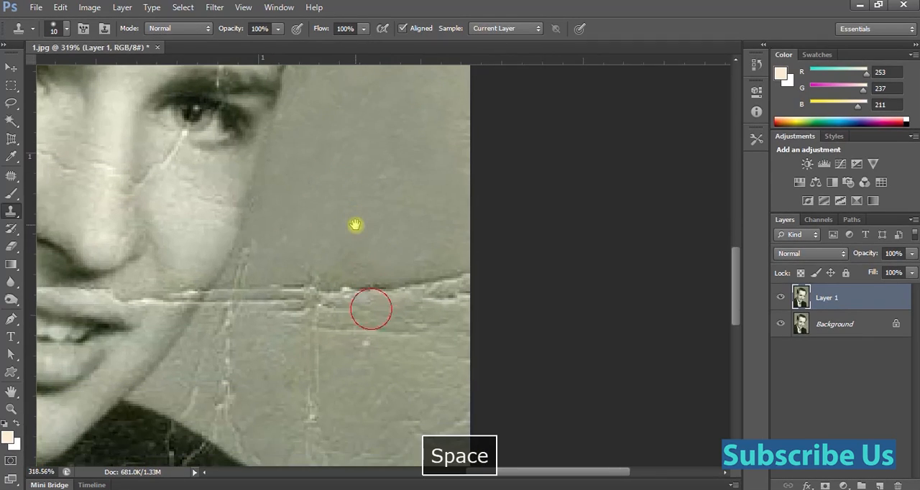
key("bracketright")
key("bracketright")
key("bracketright")
key("bracketright")
key("bracketright")
key("bracketright")
key("bracketright")
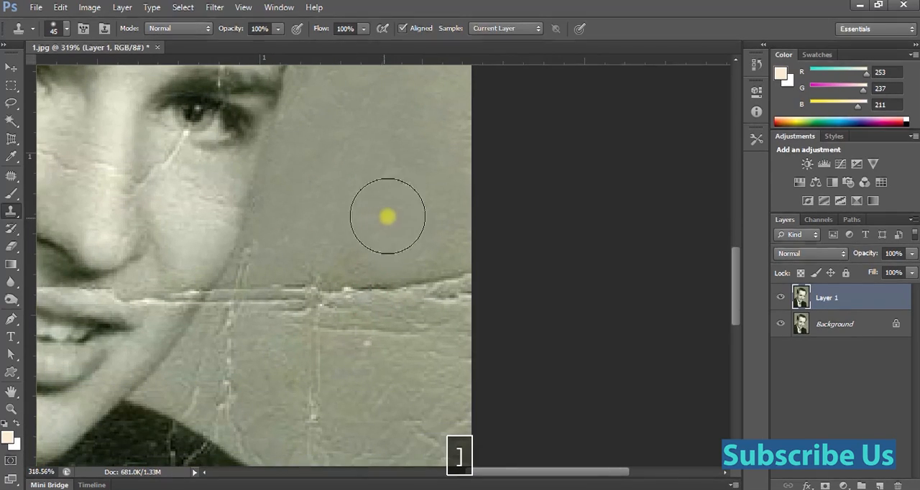
left_click(413, 177, "alt")
mouse_move(439, 269)
left_mouse_down()
mouse_move(453, 319)
mouse_move(434, 351)
left_mouse_up()
mouse_move(405, 299)
left_mouse_down()
mouse_move(397, 351)
mouse_move(365, 333)
left_mouse_up()
left_click(365, 275)
mouse_move(339, 280)
left_mouse_down()
mouse_move(339, 298)
mouse_move(292, 339)
left_mouse_up()
Clone clean background over the vertical cracks beside the jaw and the nearby creases toward the photo's right edge.
left_click(385, 209, "alt")
left_click_drag(267, 308, 267, 323)
left_click_drag(267, 285, 247, 373)
left_click(247, 386)
left_click_drag(395, 371, 411, 390)
Clone clean background over the cracks between the jaw, the jacket's right shoulder and the photo's right edge.
key("space")
left_click_drag(318, 248, 339, 136)
left_click(414, 220, "alt")
left_click_drag(433, 295, 470, 353)
left_click(357, 234, "alt")
mouse_move(227, 279)
left_mouse_down()
mouse_move(247, 273)
mouse_move(244, 262)
left_mouse_up()
Clone clean background over the damage beside the jacket's right shoulder.
key("space")
left_click_drag(384, 323, 393, 187)
left_click(390, 177, "alt")
mouse_move(420, 248)
left_mouse_down()
mouse_move(436, 262)
mouse_move(388, 163)
left_mouse_up()
key("space")
left_click(429, 303, "alt")
Clone clean background over the white branching crease beside the jacket sleeve in the photo's lower-right corner.
key("space")
left_click_drag(441, 278, 440, 173)
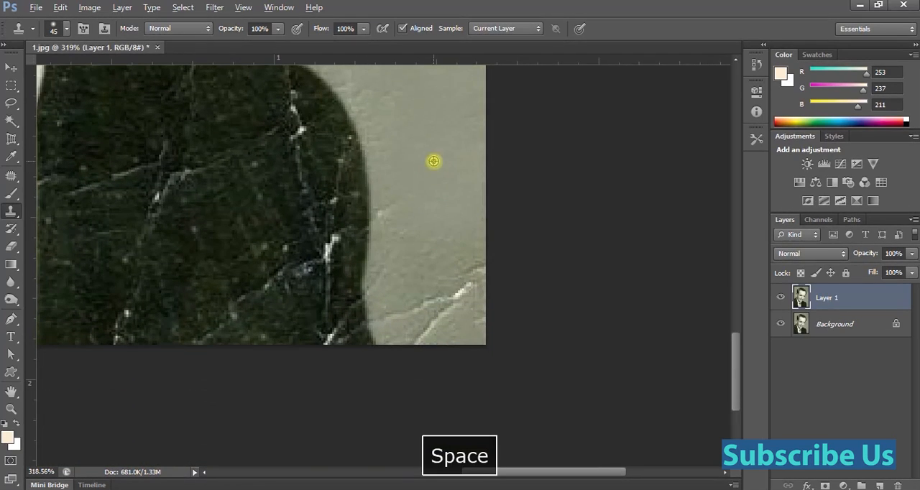
left_click(433, 161, "alt")
left_click(421, 268)
left_click(448, 312)
left_click(455, 265)
left_click(416, 317)
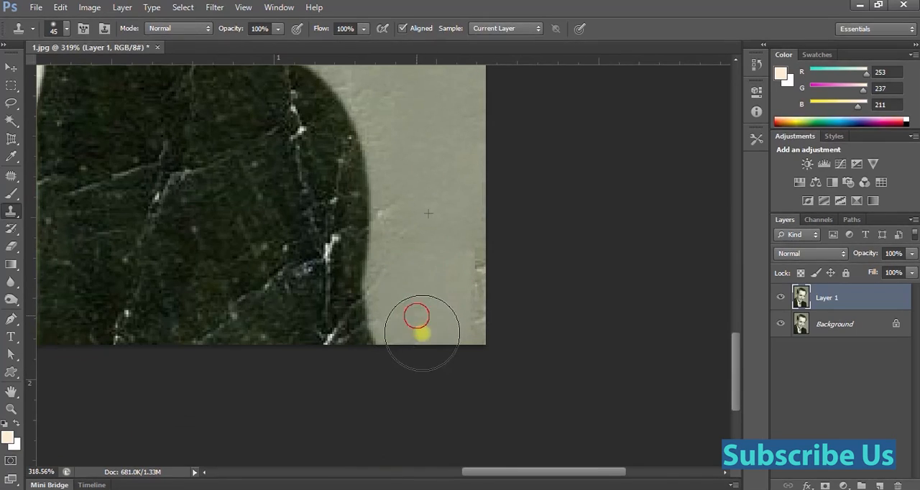
Clone clean background over the remaining marks along the photo's right edge beside the jacket.
scroll(411, 273, "down", 3)
left_click(405, 144, "alt")
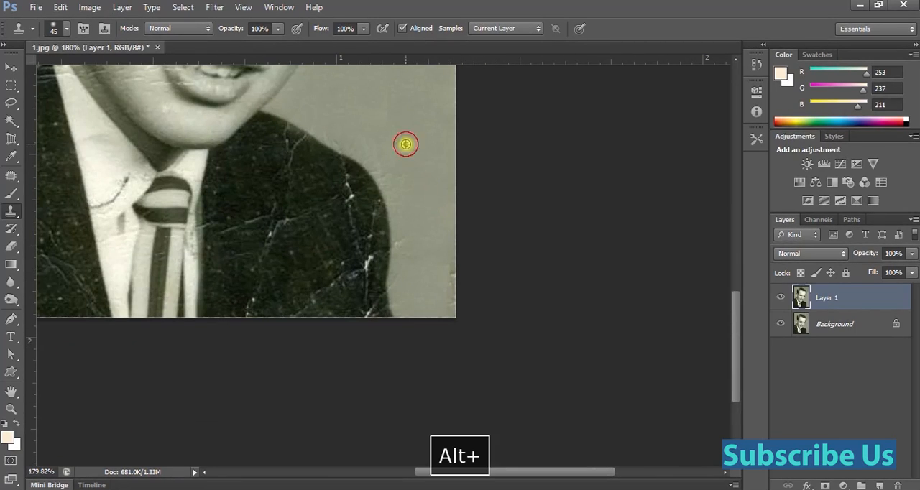
left_click(445, 276)
left_click(465, 294)
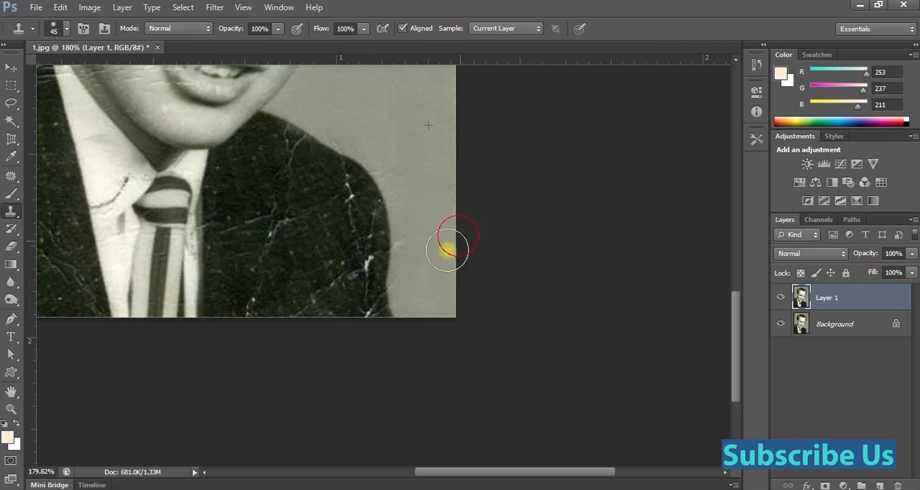
Clone smooth background upward along the photo's right edge beside the hair, covering the marks there.
scroll(447, 249, "down", 3)
key("space")
scroll(476, 216, "up", 4)
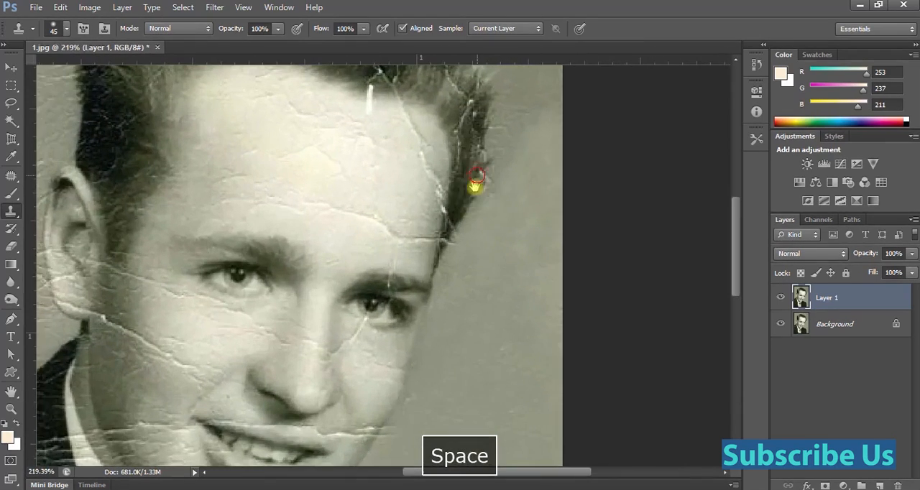
left_click_drag(476, 182, 373, 384)
left_click(425, 358, "alt")
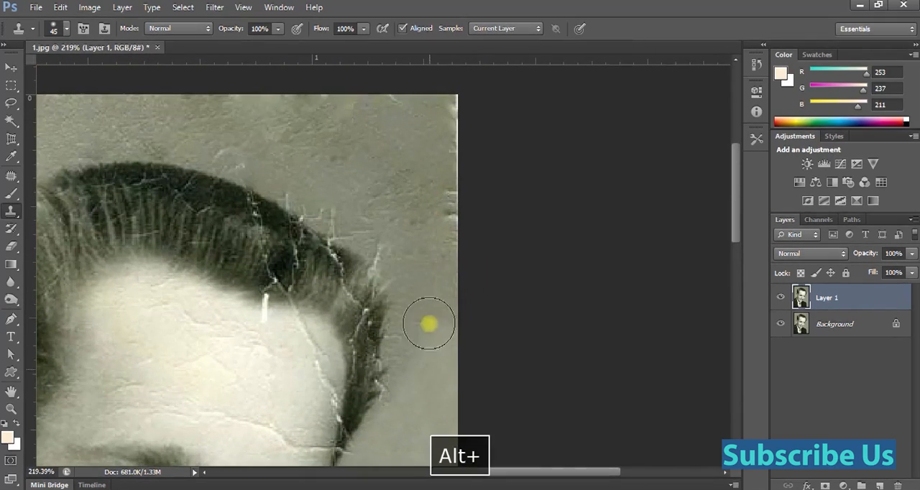
left_click_drag(427, 311, 430, 328)
left_click_drag(427, 289, 427, 296)
left_click_drag(427, 263, 430, 275)
left_click_drag(425, 234, 432, 261)
left_click_drag(433, 207, 444, 242)
left_click_drag(446, 207, 449, 222)
Clone smooth background over the rough texture and white edge damage in the photo's upper-right corner.
left_click(424, 261, "alt")
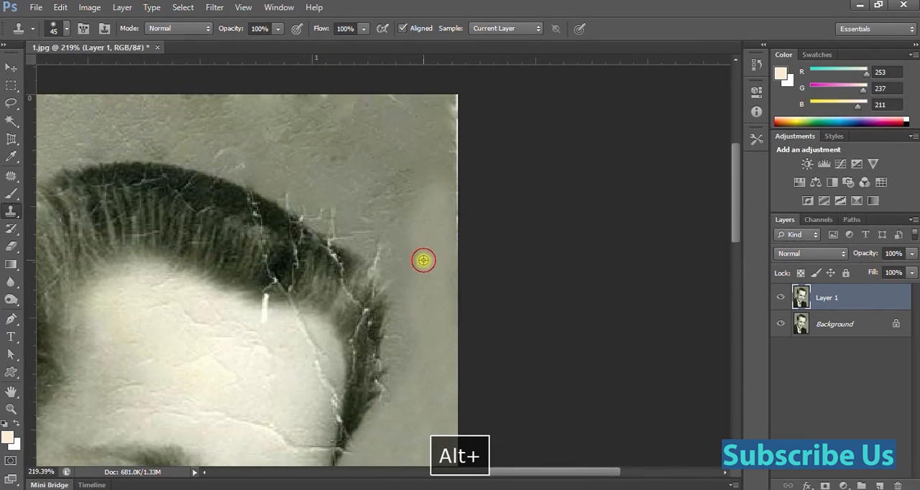
left_click_drag(404, 184, 413, 212)
left_click_drag(417, 154, 427, 177)
mouse_move(450, 130)
left_mouse_down()
mouse_move(452, 152)
mouse_move(438, 168)
mouse_move(457, 103)
left_mouse_up()
left_click(421, 214, "alt")
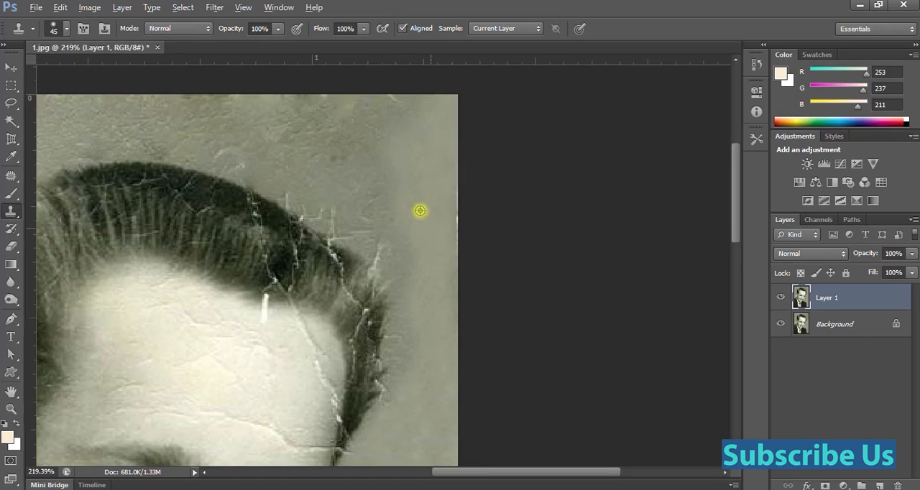
left_click(396, 117, "alt")
left_click(418, 160, "alt")
Clone smooth background over the cracks and branching white lines just outside the hair's upper-right outline.
left_click_drag(366, 171, 373, 185)
left_click(364, 201)
left_click(333, 168, "alt")
left_click_drag(350, 215, 377, 238)
left_click(394, 260)
left_click(361, 214)
left_click_drag(335, 185, 343, 196)
left_click(384, 183, "alt")
left_click(378, 204)
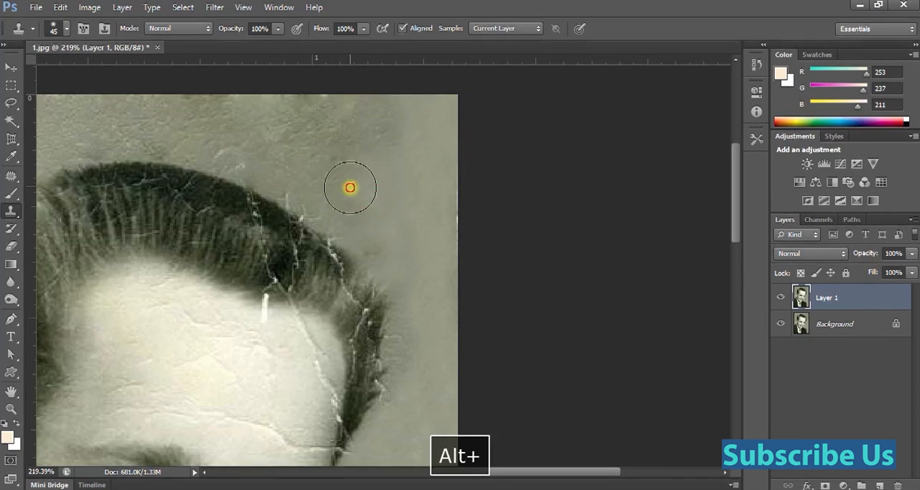
Clone smooth background over the rough, dark-spotted texture above the hair's right side.
left_click(341, 202)
left_click(343, 166)
left_click(356, 157)
left_click(349, 149, "alt")
Reduce the clone brush to size 25 and touch up the background right beside the hair's right side.
left_click(419, 278, "alt")
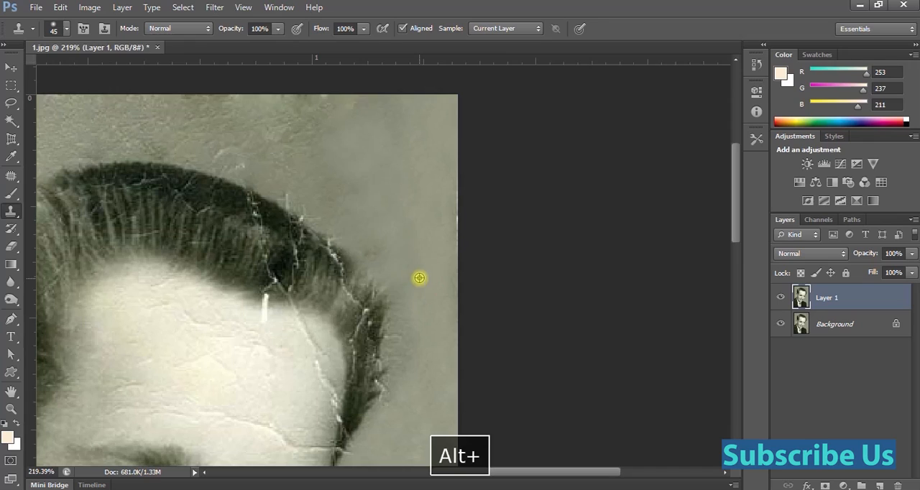
key("bracketleft")
key("bracketleft")
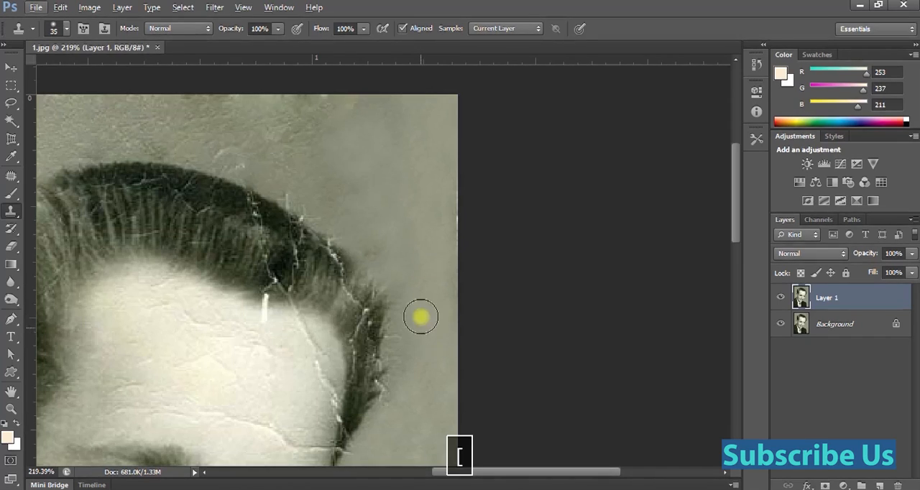
left_click(421, 290, "alt")
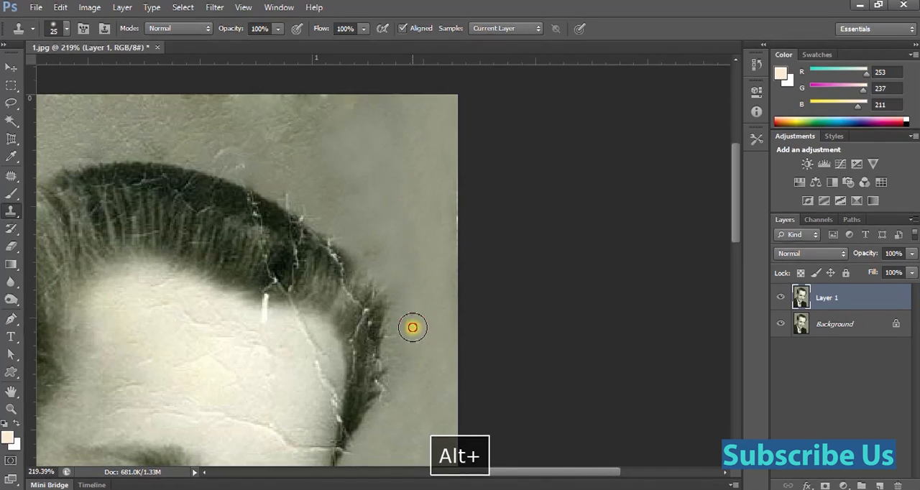
left_click(402, 325, "alt")
scroll(329, 240, "down", 5)
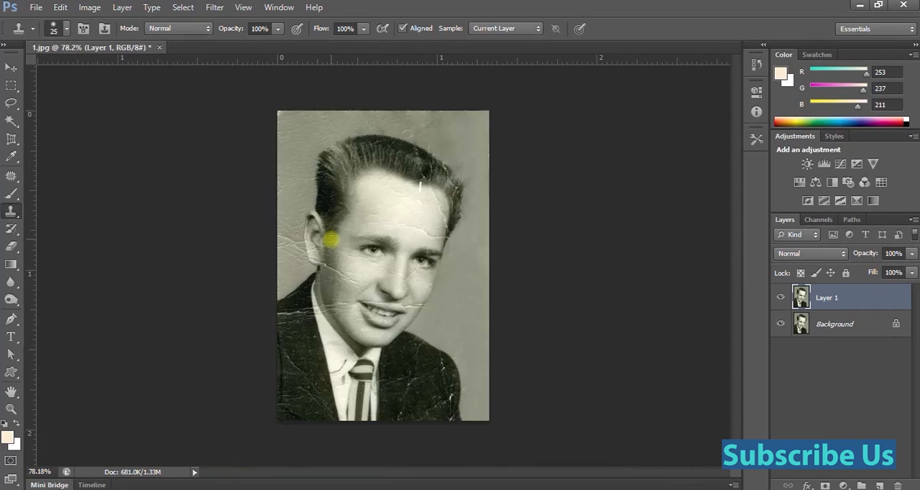
scroll(403, 245, "up", 1)
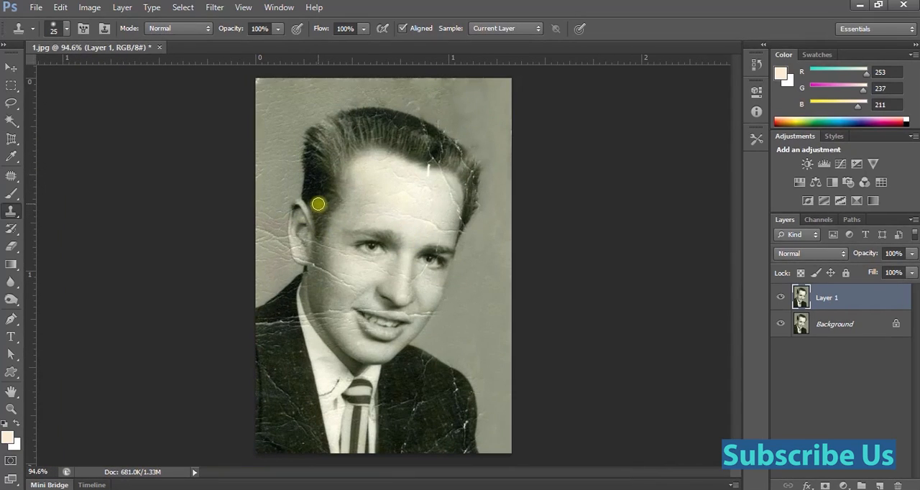
scroll(436, 188, "up", 1)
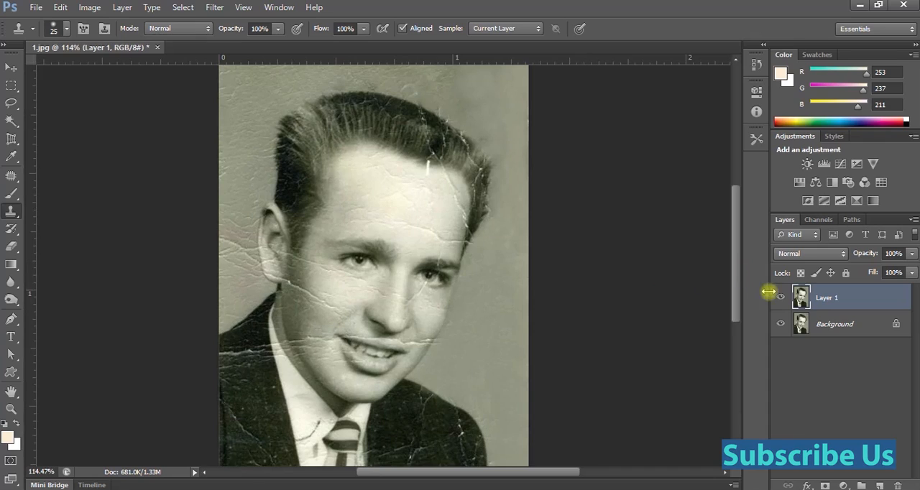
scroll(458, 251, "down", 1)
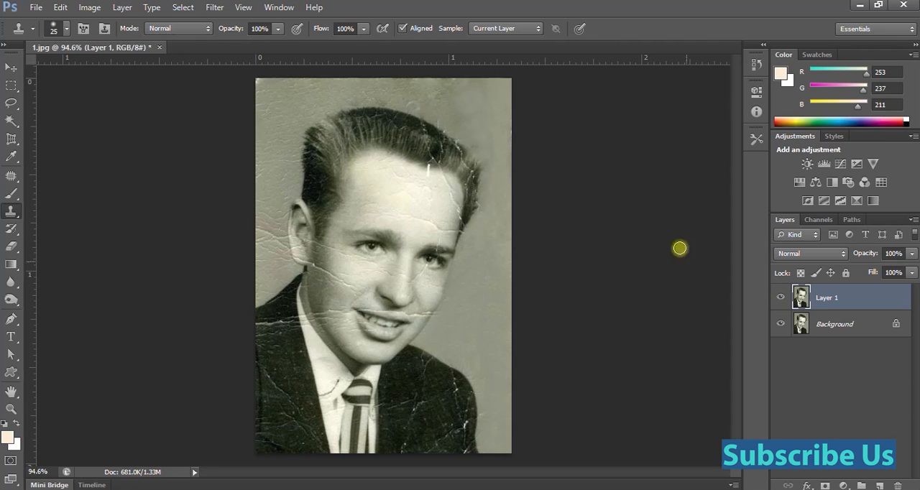
Patch the crack in the background beside the ear using the Patch Tool.
key("ctrl+space")
left_click_drag(447, 215, 460, 309)
left_click_drag(367, 323, 458, 372)
key("space")
left_click_drag(401, 180, 494, 280)
left_click(435, 269, "alt")
key("space")
mouse_move(341, 277)
left_mouse_down()
mouse_move(577, 261)
mouse_move(266, 310)
mouse_move(358, 267)
mouse_move(351, 278)
left_mouse_up()
key("ctrl+space")
key("j")
left_click_drag(371, 272, 669, 238)
key("ctrl+d")
Patch the remaining horizontal cracks in the background between the ear and the dark jacket shoulder.
key("space")
mouse_move(388, 388)
left_mouse_down()
mouse_move(189, 340)
mouse_move(283, 355)
left_mouse_up()
key("ctrl+space")
mouse_move(224, 365)
left_mouse_down()
mouse_move(287, 376)
mouse_move(248, 425)
left_mouse_up()
left_click_drag(260, 363, 267, 320)
key("ctrl+d")
left_click_drag(207, 289, 208, 437)
left_click_drag(233, 360, 277, 207)
key("ctrl+d")
mouse_move(250, 310)
left_mouse_down()
mouse_move(302, 419)
mouse_move(248, 444)
left_mouse_up()
mouse_move(273, 374)
left_mouse_down()
mouse_move(284, 255)
mouse_move(249, 223)
mouse_move(247, 367)
left_mouse_up()
key("ctrl+d")
key("ctrl+space")
left_click_drag(265, 309, 243, 265)
key("ctrl+d")
Patch the creases across the middle of the forehead with clean skin.
key("space")
left_click_drag(410, 208, 298, 337)
left_click_drag(396, 288, 388, 376)
mouse_move(417, 330)
left_mouse_down()
mouse_move(311, 302)
mouse_move(332, 328)
left_mouse_up()
key("ctrl+d")
key("ctrl+d")
left_click_drag(337, 296, 421, 322)
key("ctrl+d")
left_click_drag(352, 285, 386, 320)
left_click_drag(453, 394, 393, 344)
left_click_drag(423, 363, 389, 316)
Patch the leftover creases on the forehead closer to the hairline.
key("ctrl+d")
left_click_drag(333, 337, 354, 332)
left_click_drag(475, 400, 468, 404)
left_click_drag(463, 392, 400, 335)
key("space")
mouse_move(434, 301)
left_mouse_down()
mouse_move(365, 293)
mouse_move(386, 283)
mouse_move(381, 310)
left_mouse_up()
left_click(368, 285)
left_click_drag(339, 274, 378, 283)
key("ctrl+d")
Reduce the Clone Stamp brush to size 10 and clone skin over the crease between the temple and the eye nearest the ear.
key("space")
mouse_move(372, 352)
left_mouse_down()
mouse_move(347, 287)
mouse_move(444, 252)
left_mouse_up()
key("ctrl+space")
mouse_move(263, 306)
left_mouse_down()
mouse_move(289, 326)
mouse_move(337, 337)
left_mouse_up()
key("s")
key("bracketleft")
key("bracketleft")
key("bracketleft")
left_click(247, 288, "alt")
left_click(259, 290, "alt")
left_click_drag(229, 305, 279, 330)
Clone skin over the rest of that crease beneath the eye toward the nose.
left_click(304, 355, "alt")
left_click(339, 362, "alt")
left_click_drag(355, 350, 365, 357)
left_click(366, 367, "alt")
left_click_drag(413, 382, 430, 388)
left_click(425, 372, "alt")
Heal the long white crack running from the earlobe diagonally across the cheek with the Spot Healing Brush.
key("space")
left_click_drag(162, 289, 155, 263)
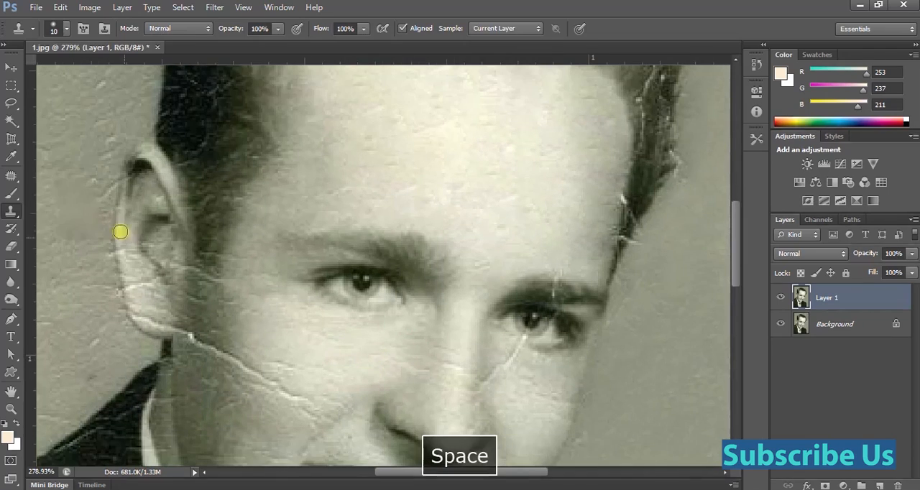
right_click(11, 175)
left_click(82, 179)
key("space")
mouse_move(517, 348)
left_mouse_down()
mouse_move(376, 287)
mouse_move(403, 268)
left_mouse_up()
key("space")
mouse_move(431, 202)
left_mouse_down()
mouse_move(401, 263)
mouse_move(430, 273)
mouse_move(353, 216)
mouse_move(307, 217)
left_mouse_up()
key("ctrl+space")
key("ctrl+space")
left_click_drag(179, 215, 282, 288)
mouse_move(284, 306)
left_mouse_down()
mouse_move(277, 294)
mouse_move(228, 281)
mouse_move(296, 295)
mouse_move(384, 343)
mouse_move(336, 336)
left_mouse_up()
key("j")
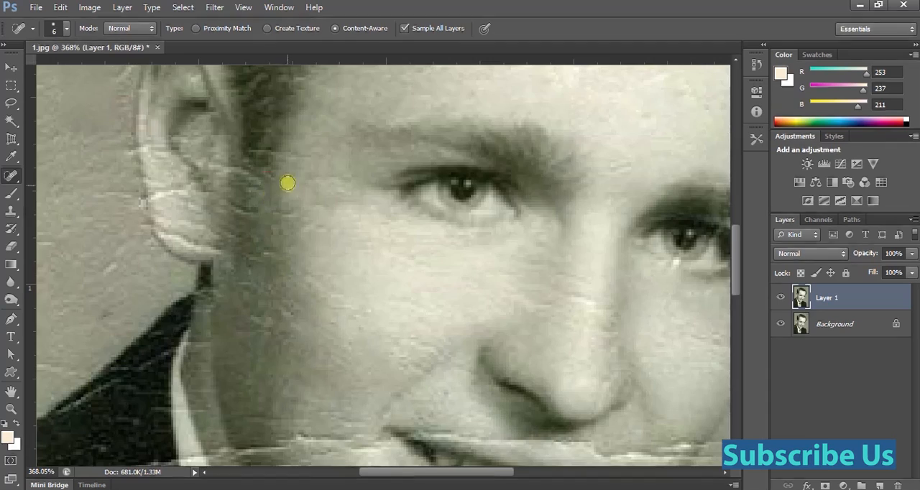
Spot-heal the creases on the earlobe and the marks in the background just outside the upper ear.
left_click_drag(287, 183, 346, 341)
left_click_drag(225, 317, 214, 355)
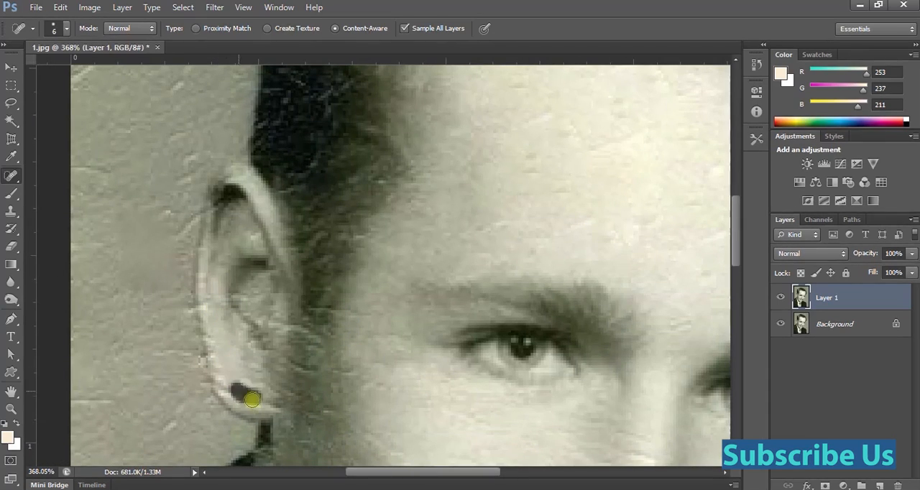
left_click(184, 197, "alt")
key("Escape")
left_click_drag(168, 209, 180, 238)
left_click_drag(191, 204, 192, 221)
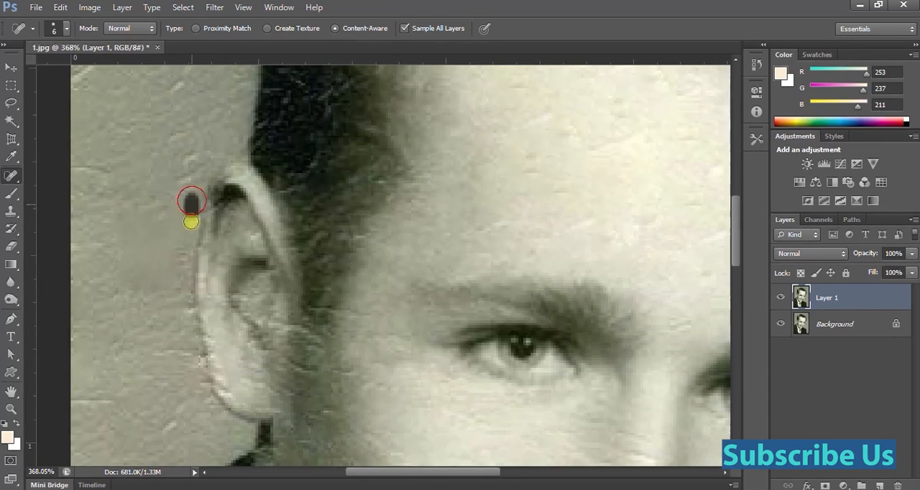
left_click_drag(257, 287, 209, 289)
mouse_move(322, 384)
left_mouse_down()
mouse_move(388, 379)
mouse_move(344, 342)
left_mouse_up()
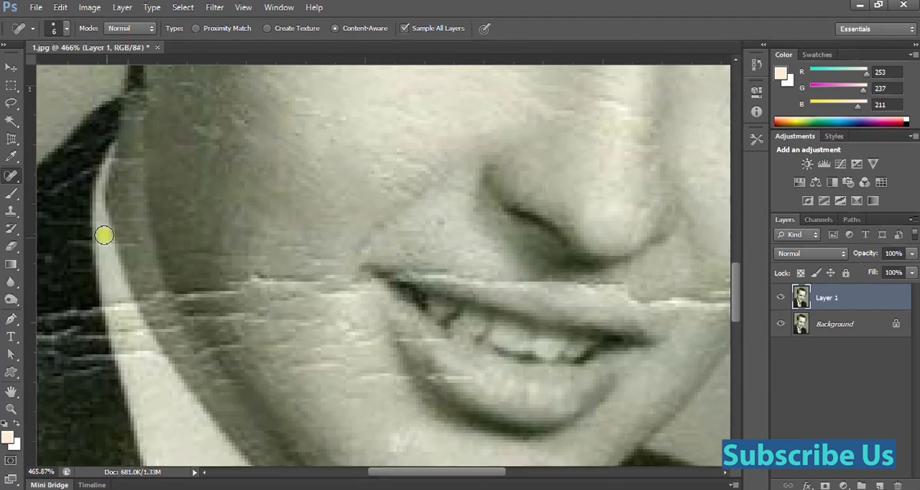
Patch the horizontal crack across the cheek between the jaw shadow and the mouth corner with the Patch Tool.
right_click(12, 176)
left_click(58, 202)
left_click_drag(192, 268, 257, 344)
left_click_drag(267, 312, 279, 218)
mouse_move(296, 230)
left_mouse_down()
mouse_move(288, 335)
mouse_move(309, 255)
left_mouse_up()
left_click(346, 369)
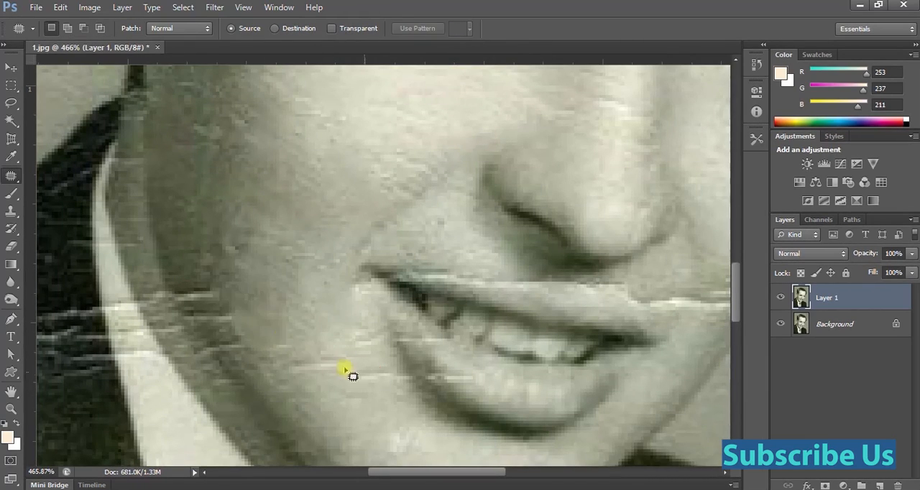
Patch the creases along the shaded jaw edge beside the shirt collar.
left_click_drag(284, 354, 208, 264)
left_click_drag(251, 310, 295, 155)
left_click(306, 322)
left_click_drag(306, 322, 266, 325)
mouse_move(335, 355)
left_mouse_down()
mouse_move(329, 368)
mouse_move(323, 359)
left_mouse_up()
left_click_drag(306, 359, 345, 423)
Patch the faint white lines on the lower cheek next to the lower lip.
left_click(398, 439)
left_click_drag(287, 340, 286, 342)
mouse_move(307, 368)
left_mouse_down()
mouse_move(307, 264)
mouse_move(288, 245)
left_mouse_up()
mouse_move(321, 392)
left_mouse_down()
mouse_move(350, 431)
mouse_move(320, 403)
left_mouse_up()
left_click_drag(341, 412, 324, 370)
left_click(321, 368)
Patch the white crack running from the upper lip across the cheek on the far side of the mouth.
scroll(534, 345, "up", 2)
mouse_move(534, 345)
left_mouse_down()
mouse_move(427, 376)
mouse_move(386, 359)
left_mouse_up()
mouse_move(413, 353)
left_mouse_down()
mouse_move(425, 295)
mouse_move(424, 370)
mouse_move(417, 345)
left_mouse_up()
left_click(450, 303)
left_click_drag(434, 347, 422, 316)
left_click(398, 305)
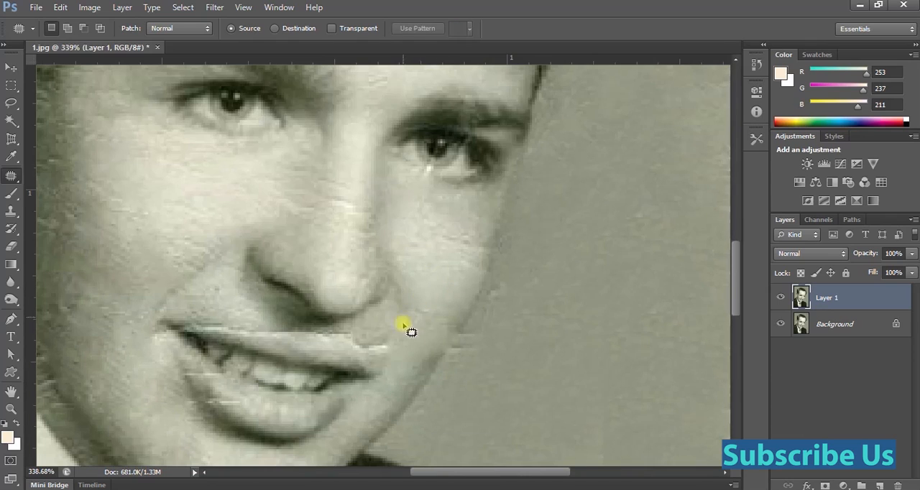
Clone over the crack remnants at the cheek's outline against the background below the nose level.
key("s")
left_click(475, 340, "alt")
mouse_move(460, 353)
left_mouse_down()
mouse_move(454, 364)
mouse_move(444, 352)
left_mouse_up()
left_click(465, 321, "alt")
Clone skin over the damaged edge of the upper lip beneath the nose and undo the last stroke.
scroll(413, 321, "down", 6)
scroll(367, 347, "up", 7)
left_click(259, 323, "alt")
left_click_drag(265, 326, 284, 328)
left_click(393, 331, "alt")
left_click_drag(382, 338, 360, 334)
left_click(308, 322, "alt")
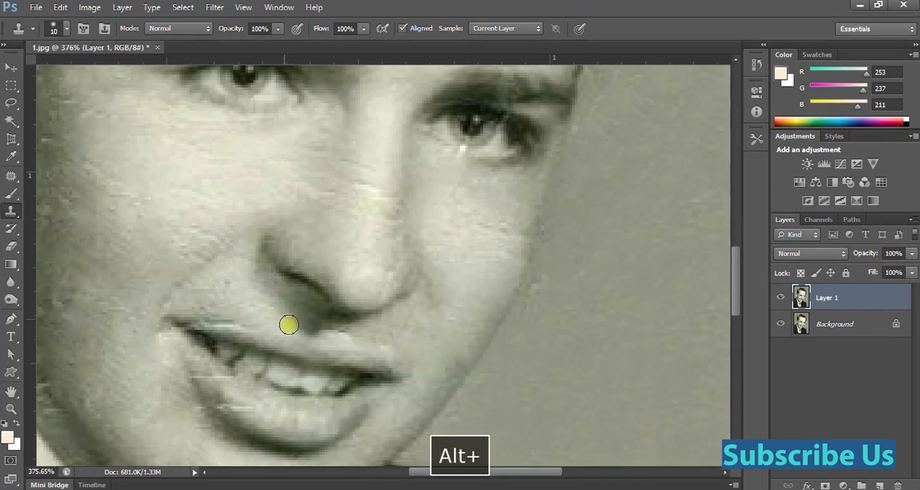
scroll(243, 277, "down", 5)
scroll(313, 332, "up", 3)
key("ctrl+alt+z")
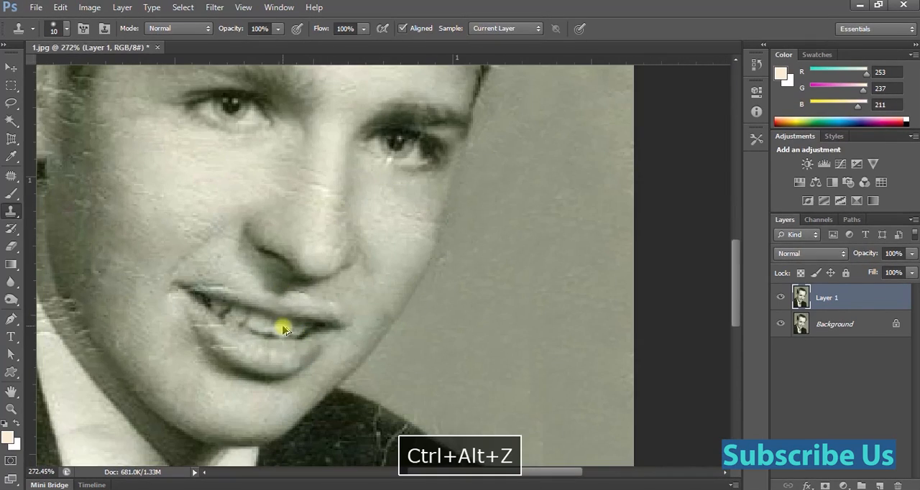
Reduce the Healing Brush to size 5 and heal the white line above the upper lip's corner near the teeth.
key("j")
right_click(20, 181)
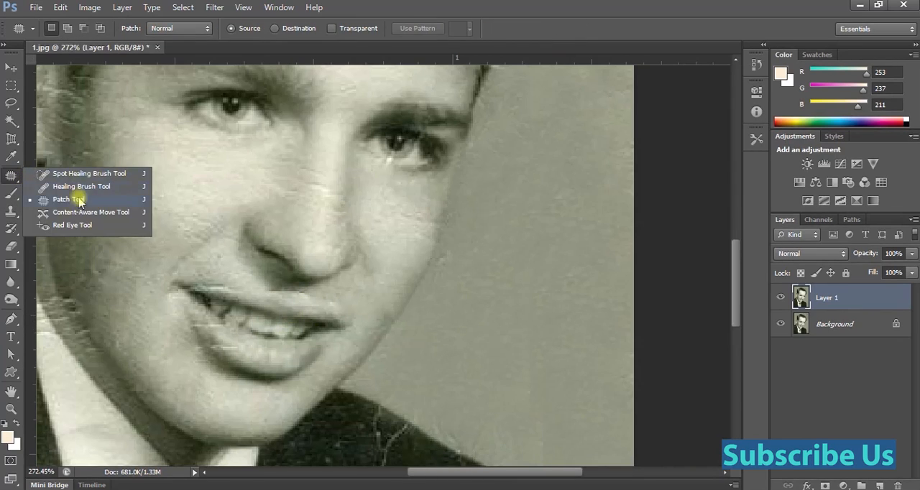
left_click(72, 188)
key("bracketleft")
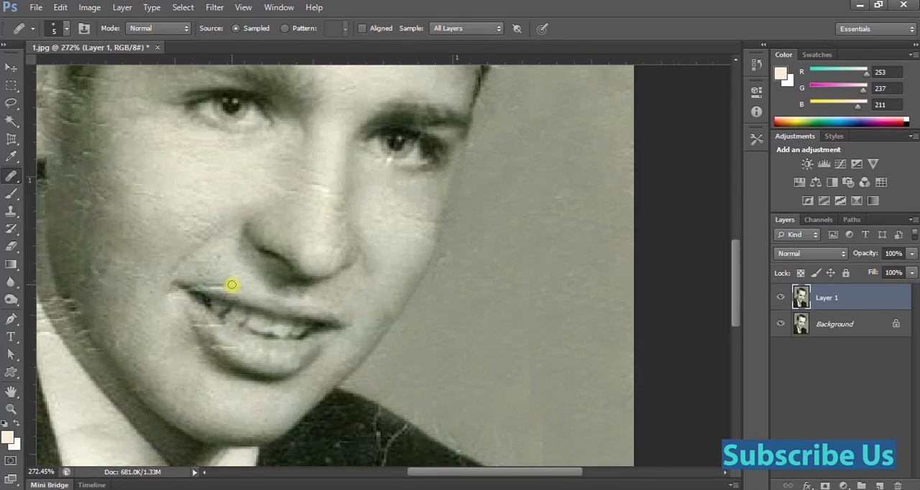
left_click(205, 285, "alt")
Heal the white vertical scratch at the hairline above the forehead.
scroll(194, 285, "down", 5)
scroll(363, 173, "up", 7)
mouse_move(303, 100)
left_mouse_down()
mouse_move(363, 172)
mouse_move(299, 301)
left_mouse_up()
mouse_move(296, 294)
left_mouse_down()
mouse_move(293, 276)
mouse_move(308, 251)
mouse_move(294, 180)
left_mouse_up()
left_click_drag(280, 147, 269, 105)
left_click_drag(350, 191, 352, 223)
left_click_drag(338, 263, 339, 245)
Heal the white cracks running down through the hair on the side of the head opposite the visible ear.
left_click_drag(420, 215, 445, 273)
mouse_move(456, 285)
left_mouse_down()
mouse_move(463, 312)
mouse_move(455, 343)
left_mouse_up()
left_click_drag(474, 299, 464, 216)
left_click(446, 275)
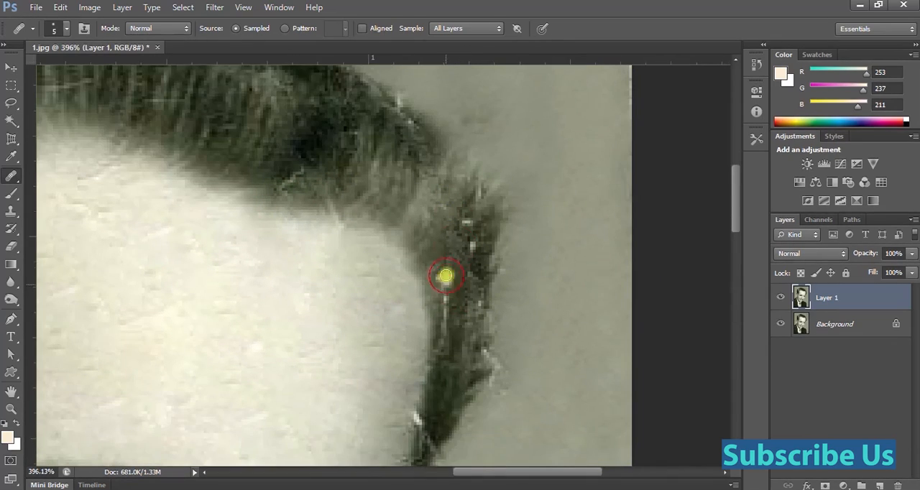
left_click_drag(471, 264, 468, 285)
left_click_drag(446, 299, 446, 328)
left_click_drag(470, 366, 470, 265)
left_click_drag(416, 316, 419, 335)
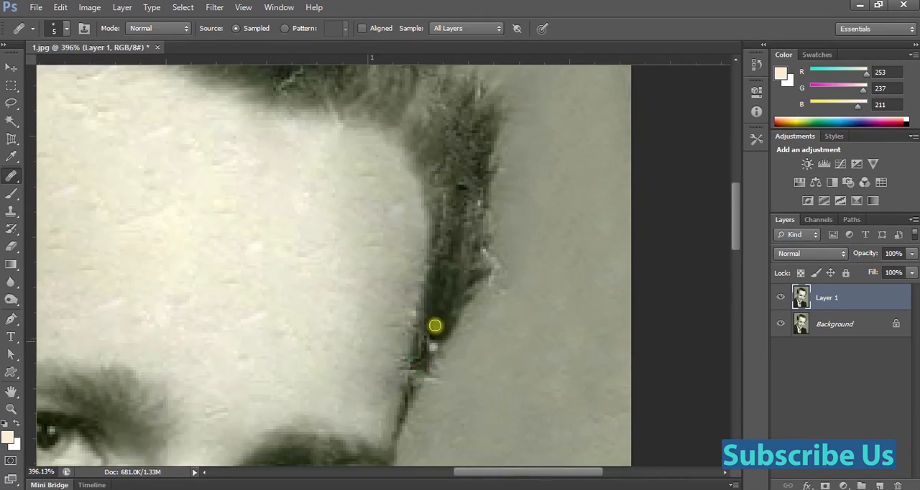
Try to heal the creases crossing the shirt collar's edge beside the jacket, and undo the last strokes.
scroll(434, 326, "down", 5)
left_click_drag(361, 168, 415, 294)
scroll(452, 309, "up", 7)
scroll(328, 307, "down", 14)
left_click_drag(314, 345, 354, 179)
scroll(277, 338, "up", 10)
mouse_move(215, 302)
left_mouse_down()
mouse_move(344, 298)
mouse_move(290, 283)
mouse_move(302, 289)
mouse_move(274, 308)
left_mouse_up()
scroll(292, 273, "up", 7)
left_click(281, 269, "alt")
scroll(290, 277, "down", 7)
left_click(284, 276, "alt")
left_click(291, 262, "alt")
left_click(312, 292)
left_click(252, 266, "alt")
left_click(254, 274)
left_click(284, 324, "alt")
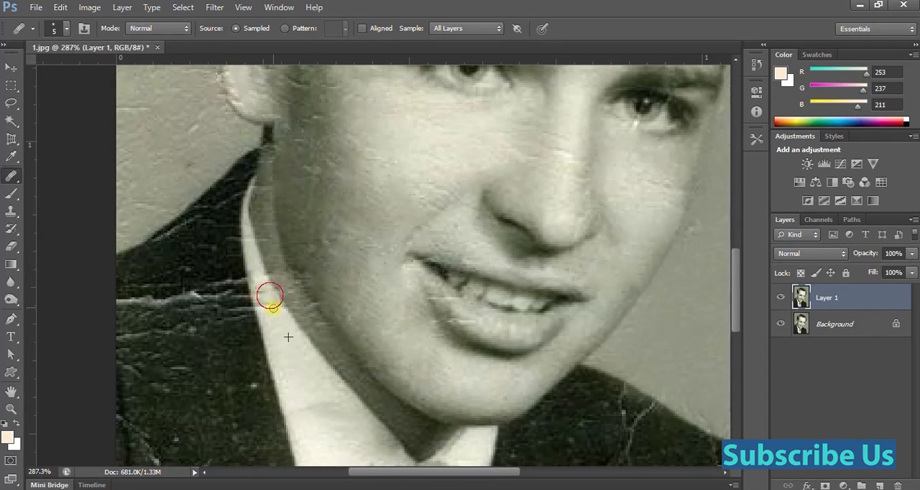
key("ctrl+z")
key("ctrl+alt+z")
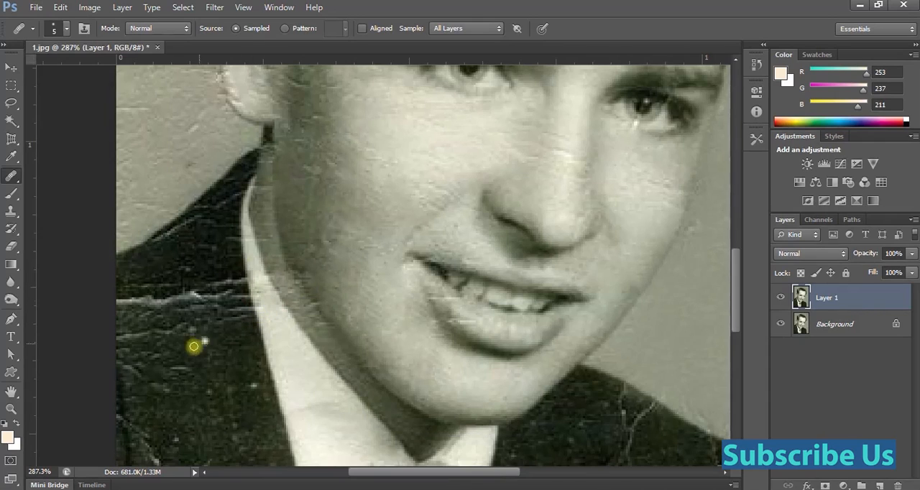
Remove the white horizontal creases across the jacket shoulder below the visible ear with the content-aware Spot Healing Brush at size 20.
key("shift+j")
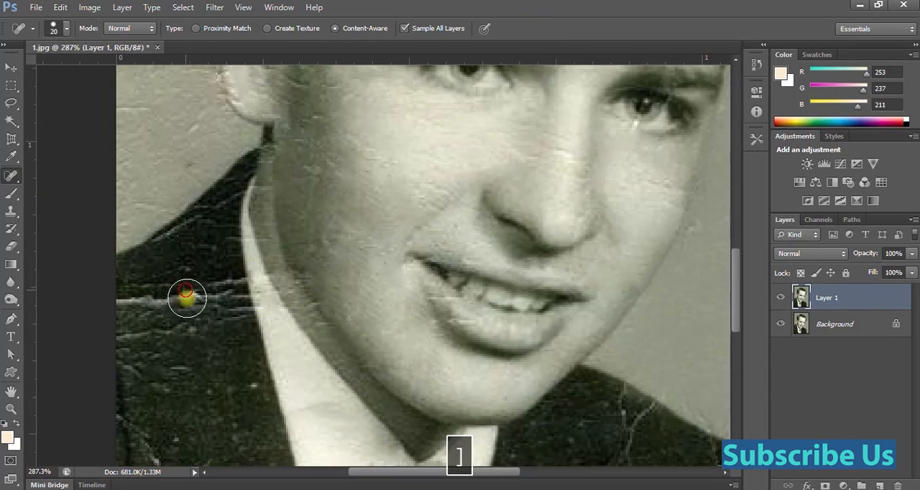
left_click_drag(187, 299, 165, 348)
left_click_drag(132, 300, 128, 333)
left_click_drag(228, 294, 230, 316)
scroll(184, 305, "down", 4)
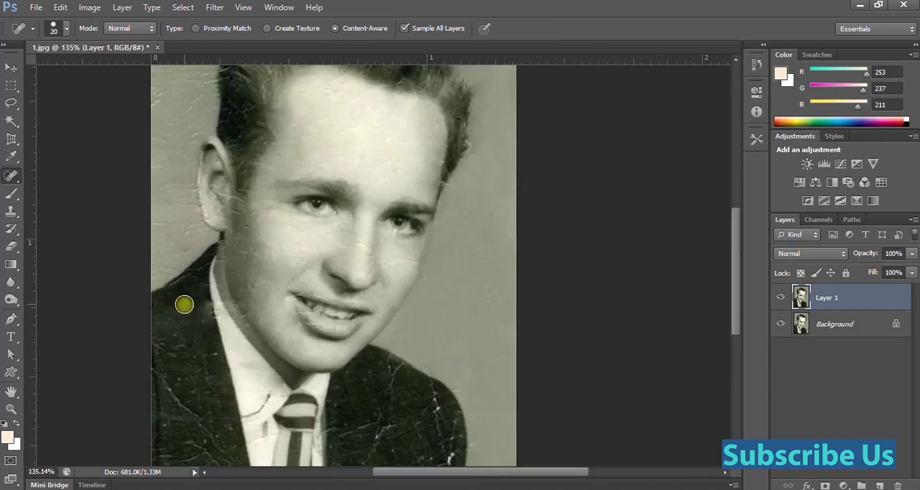
Rebuild the smudged edge between the shirt collar and the dark jacket with the Clone Stamp Tool at size 10.
scroll(184, 305, "up", 5)
left_click_drag(257, 425, 260, 250)
key("s")
left_click(264, 179, "alt")
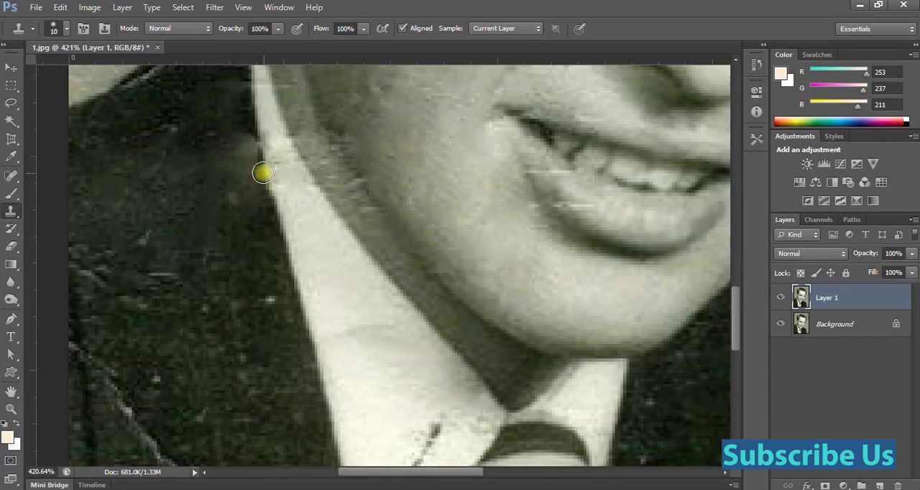
left_click_drag(245, 154, 230, 154)
mouse_move(138, 189)
left_mouse_down()
mouse_move(127, 187)
mouse_move(146, 128)
left_mouse_up()
scroll(127, 189, "down", 3)
Repair the cracks on the jacket front below the visible ear with the Patch Tool, using clean dark fabric.
right_click(12, 177)
left_click(78, 200)
left_click_drag(132, 264, 187, 333)
mouse_move(177, 295)
left_mouse_down()
mouse_move(181, 214)
mouse_move(186, 296)
left_mouse_up()
left_click(181, 214)
left_click_drag(182, 331, 165, 241)
left_click(165, 241)
Patch the remaining scratches along the photo's edge and lapel on the jacket side below the visible ear.
left_click_drag(111, 430, 134, 295)
left_click_drag(134, 193, 135, 297)
mouse_move(172, 248)
left_mouse_down()
mouse_move(233, 183)
mouse_move(250, 286)
left_mouse_up()
left_click_drag(249, 263, 220, 209)
mouse_move(132, 193)
left_mouse_down()
mouse_move(183, 232)
mouse_move(133, 276)
left_mouse_up()
left_click_drag(169, 245, 255, 232)
left_click(256, 232)
Patch the white cracks on the jacket's opposite shoulder with clean fabric.
scroll(256, 233, "down", 2)
mouse_move(441, 207)
left_mouse_down()
mouse_move(319, 342)
mouse_move(323, 337)
left_mouse_up()
left_click_drag(352, 333, 404, 317)
mouse_move(337, 285)
left_mouse_down()
mouse_move(401, 290)
mouse_move(343, 285)
left_mouse_up()
left_click_drag(371, 264, 354, 308)
mouse_move(345, 317)
left_mouse_down()
mouse_move(415, 273)
mouse_move(431, 366)
left_mouse_up()
Patch the cracks lower on the jacket's opposite side beside the tie, and clear the selection.
mouse_move(424, 319)
left_mouse_down()
mouse_move(372, 379)
mouse_move(379, 416)
left_mouse_up()
left_click_drag(426, 376, 311, 388)
left_click_drag(412, 389, 450, 401)
left_click_drag(325, 389, 336, 389)
left_click_drag(336, 392, 358, 325)
key("ctrl+d")
left_click_drag(460, 287, 398, 295)
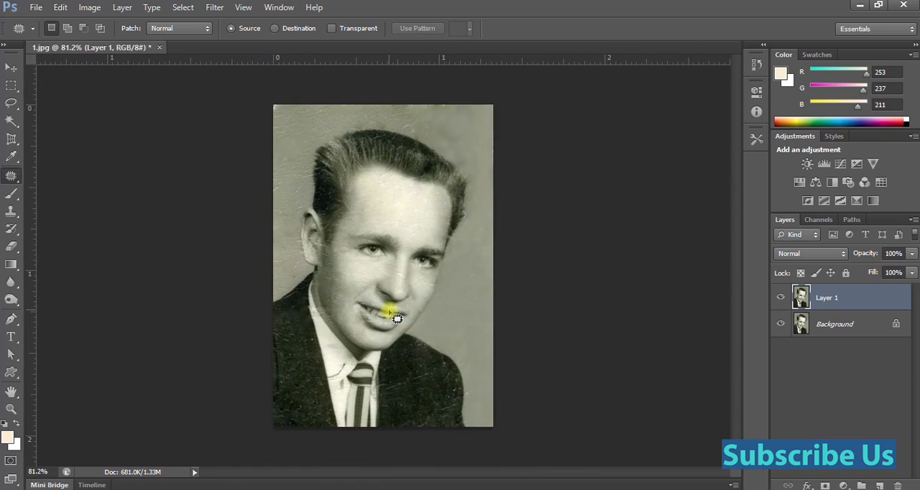